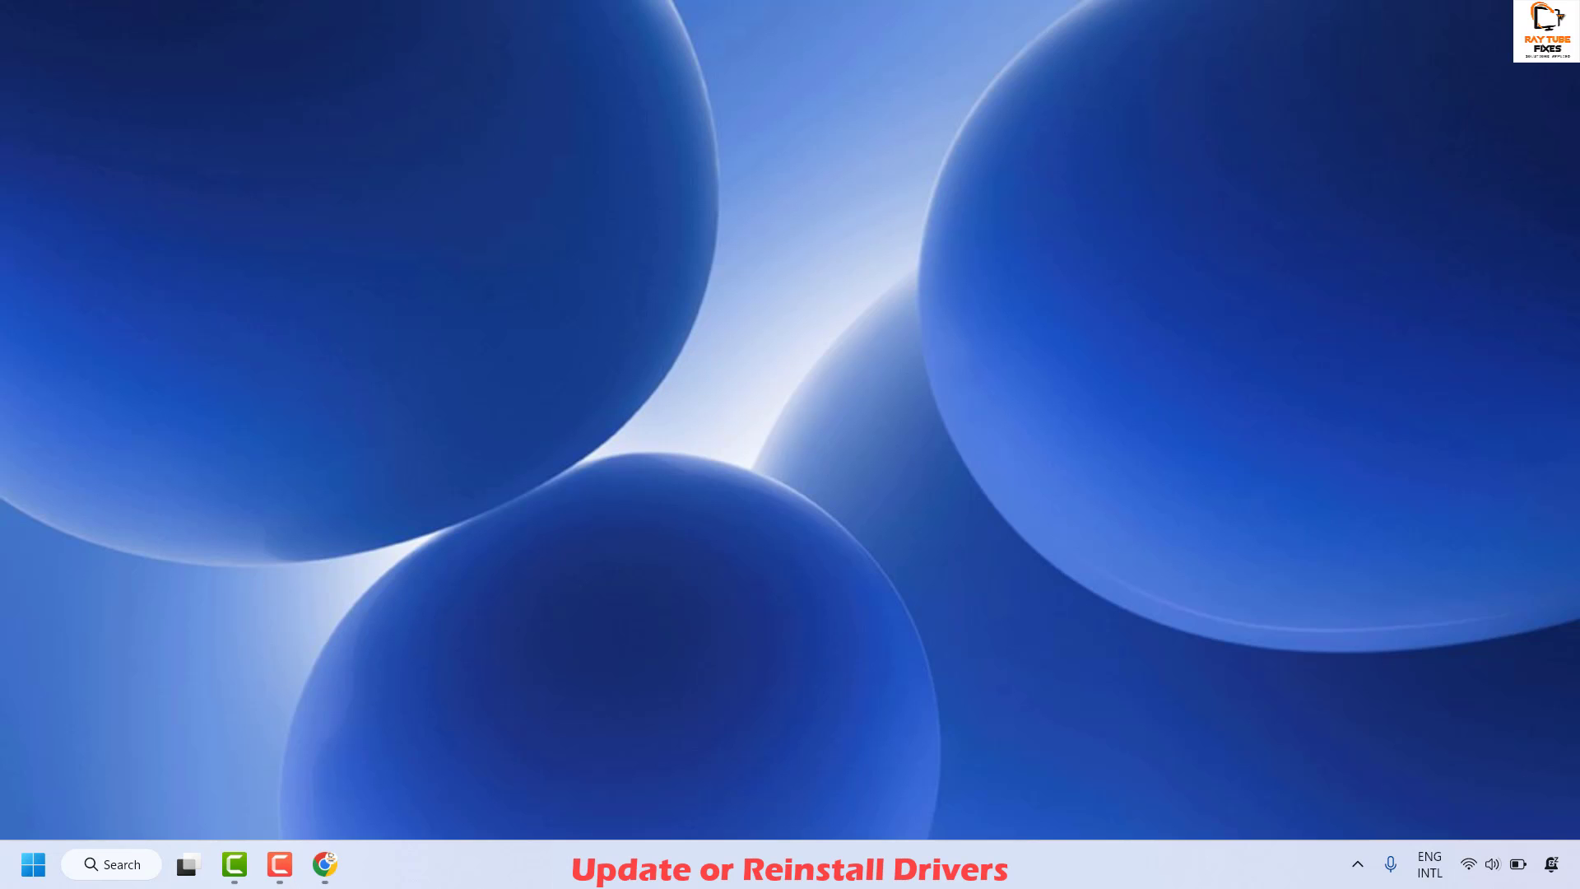
- Open Device Manager from the Start quick-link menu and reposition its window
{"action": "right_click", "coordinate": [30, 874]}
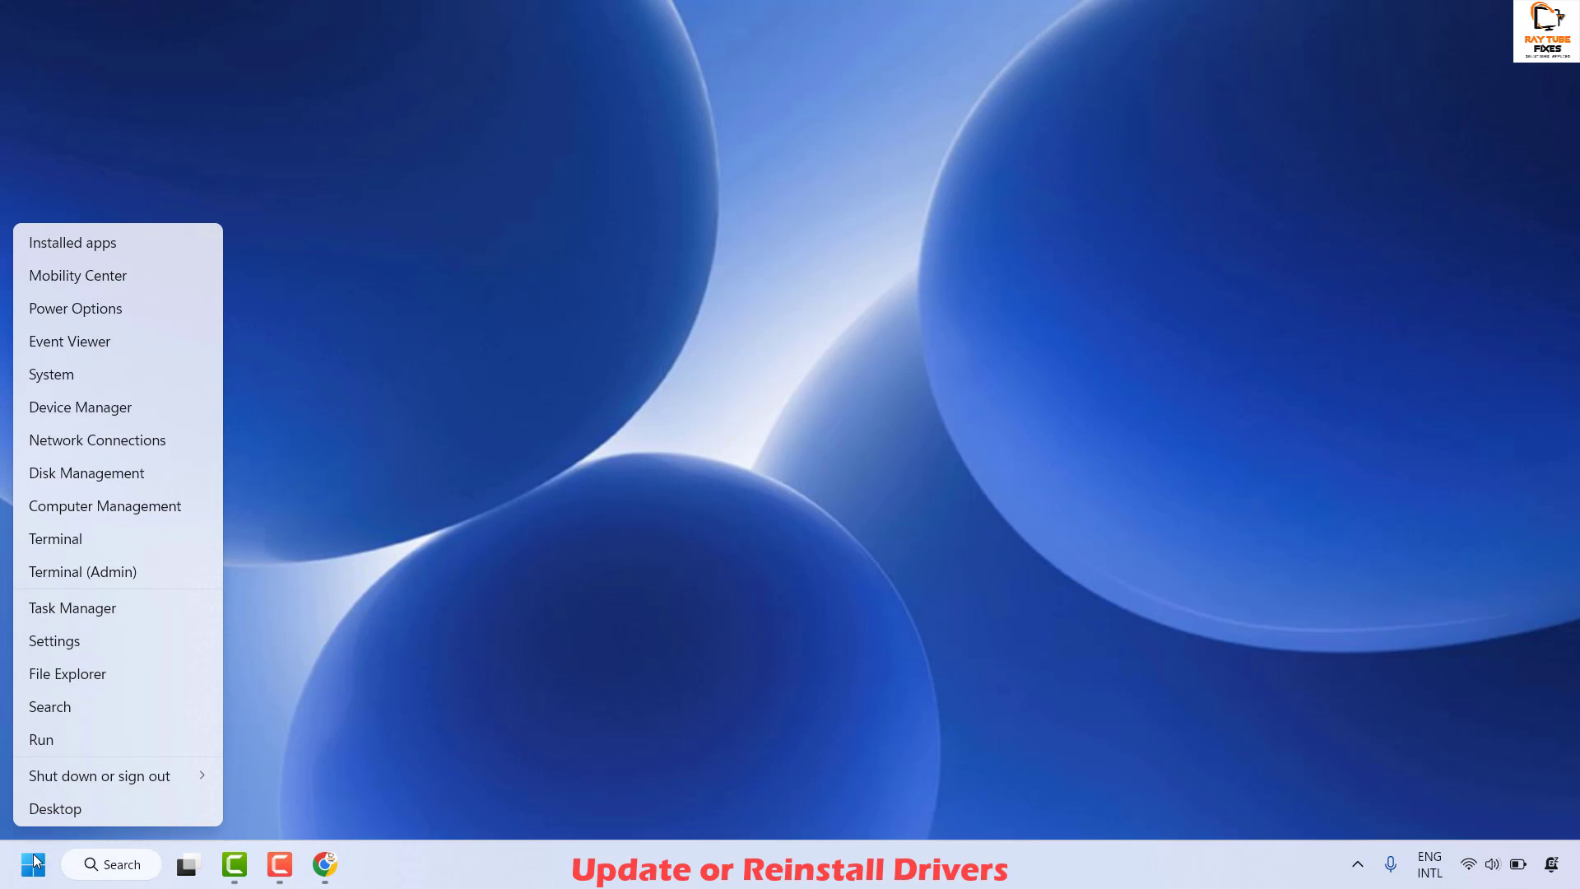
{"action": "left_click", "coordinate": [95, 409]}
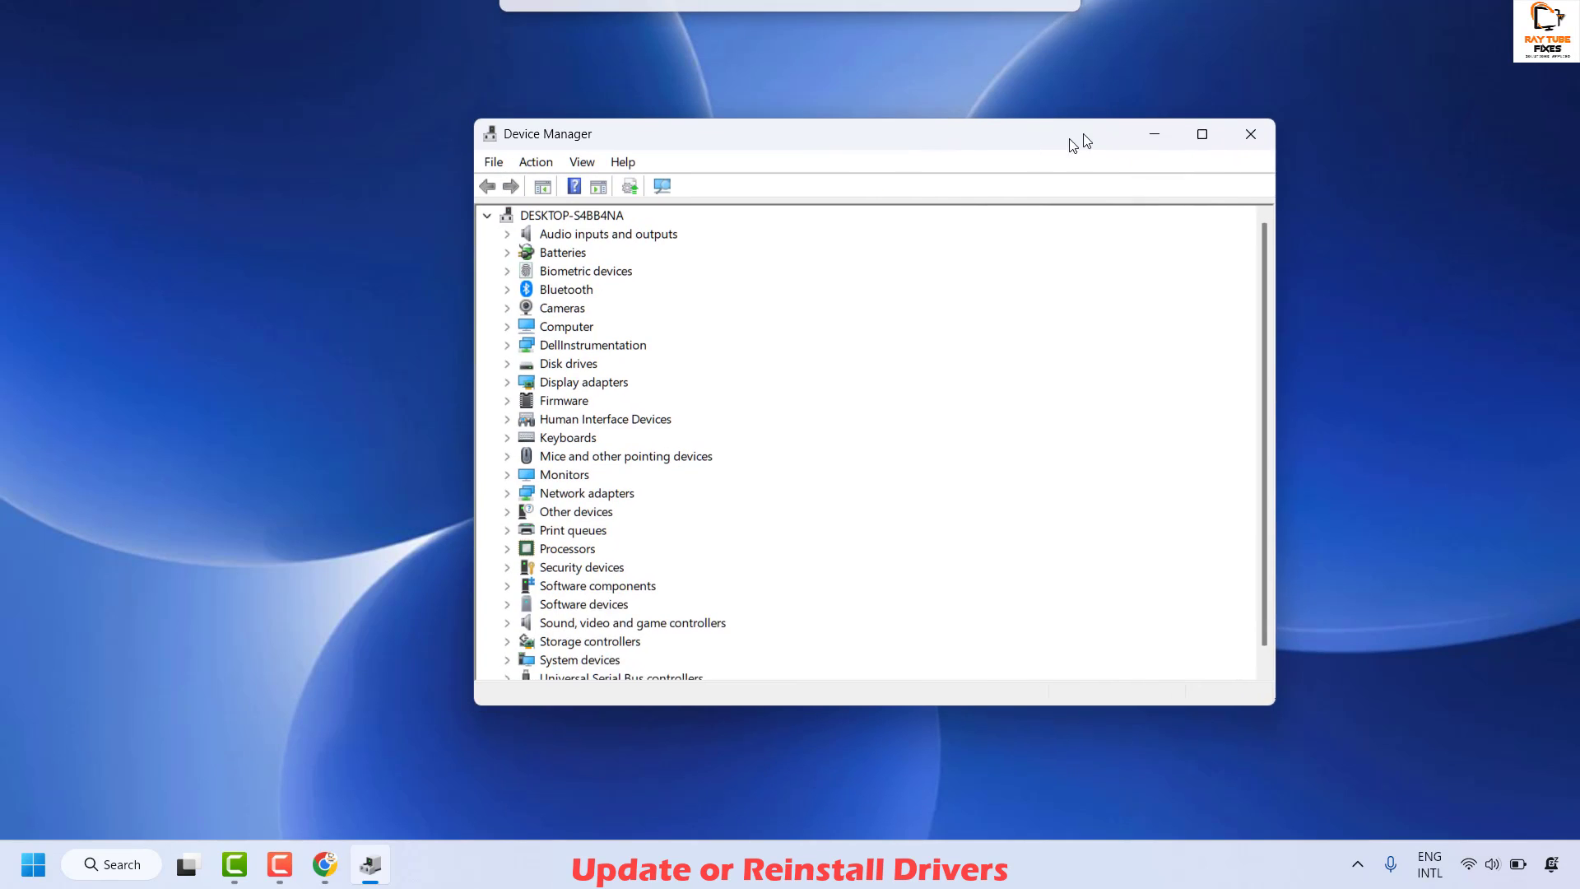
{"action": "left_click_drag", "start_coordinate": [1073, 146], "coordinate": [1087, 142]}
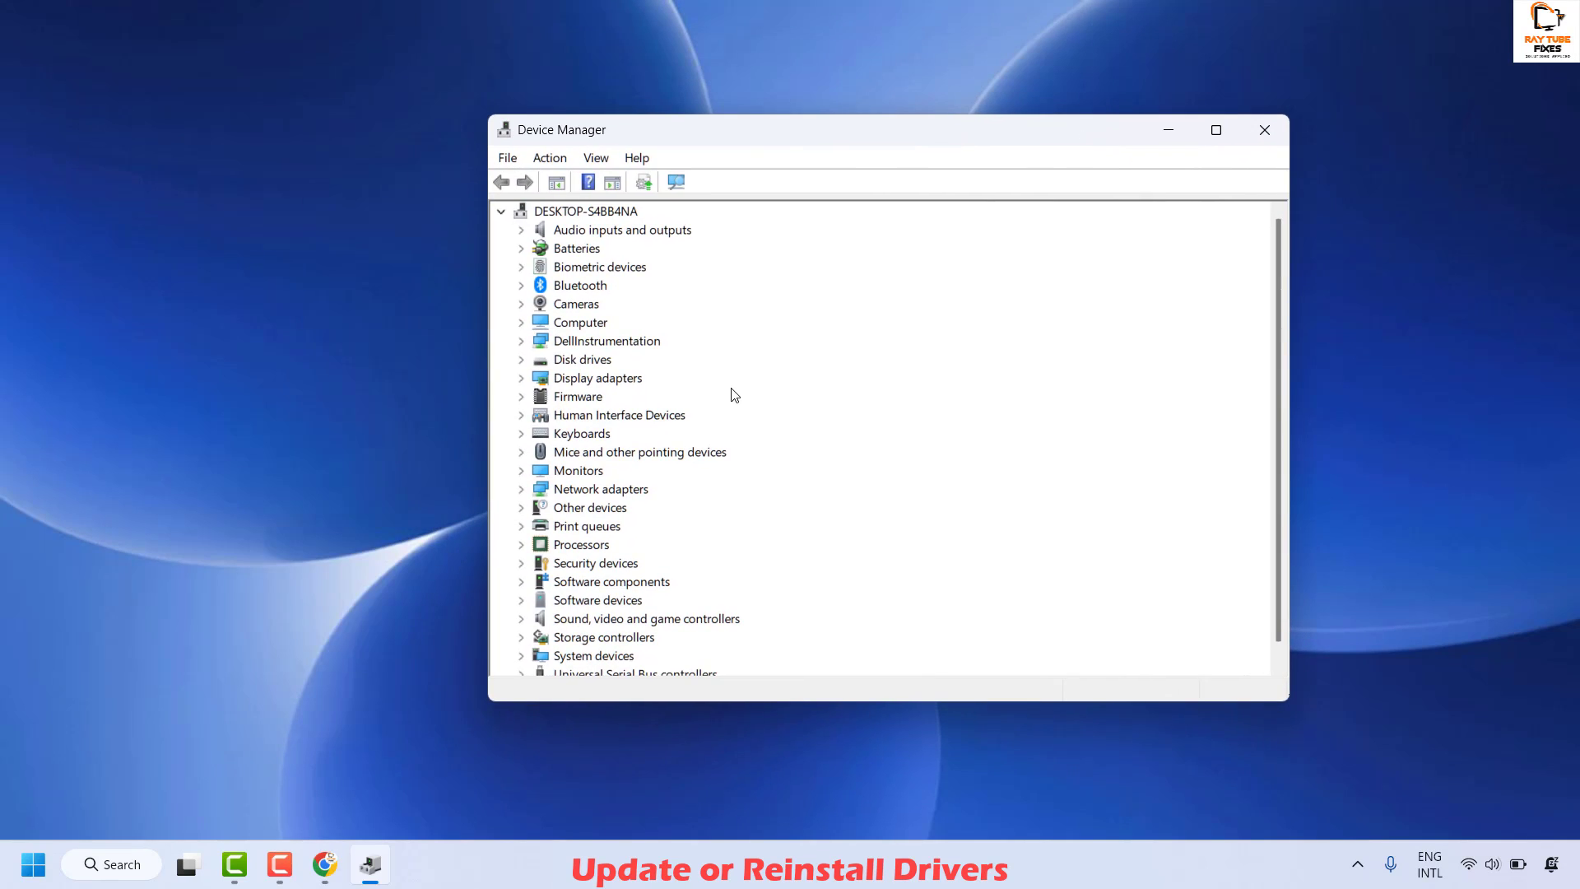
- Search automatically for a Goodix fingerprint driver update; the best driver is already installed
{"action": "left_click", "coordinate": [520, 268]}
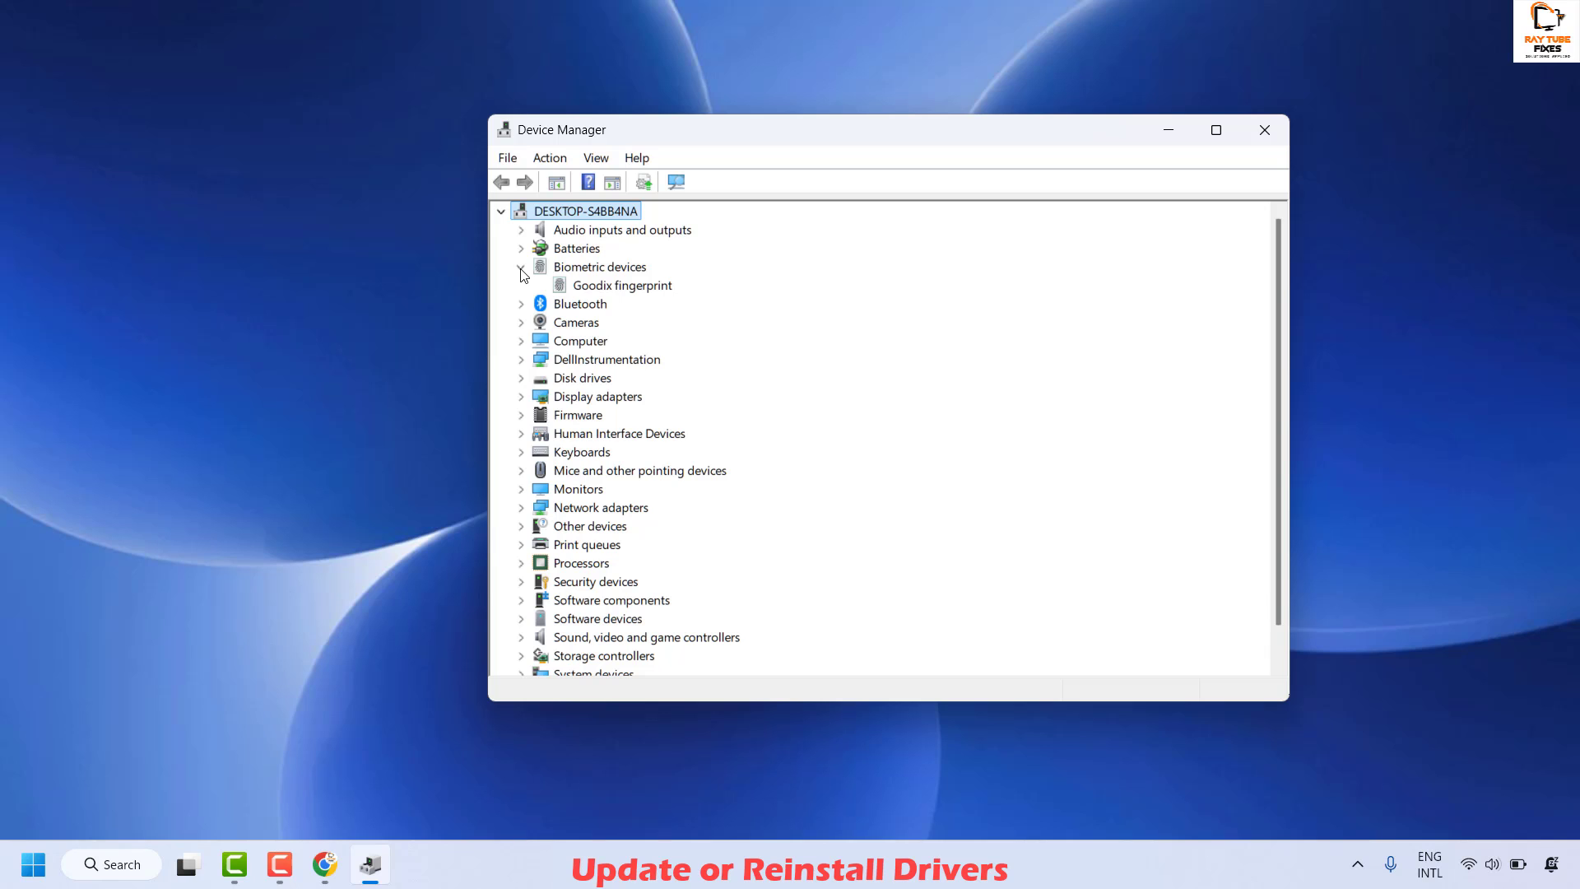
{"action": "right_click", "coordinate": [613, 288]}
{"action": "left_click", "coordinate": [705, 305]}
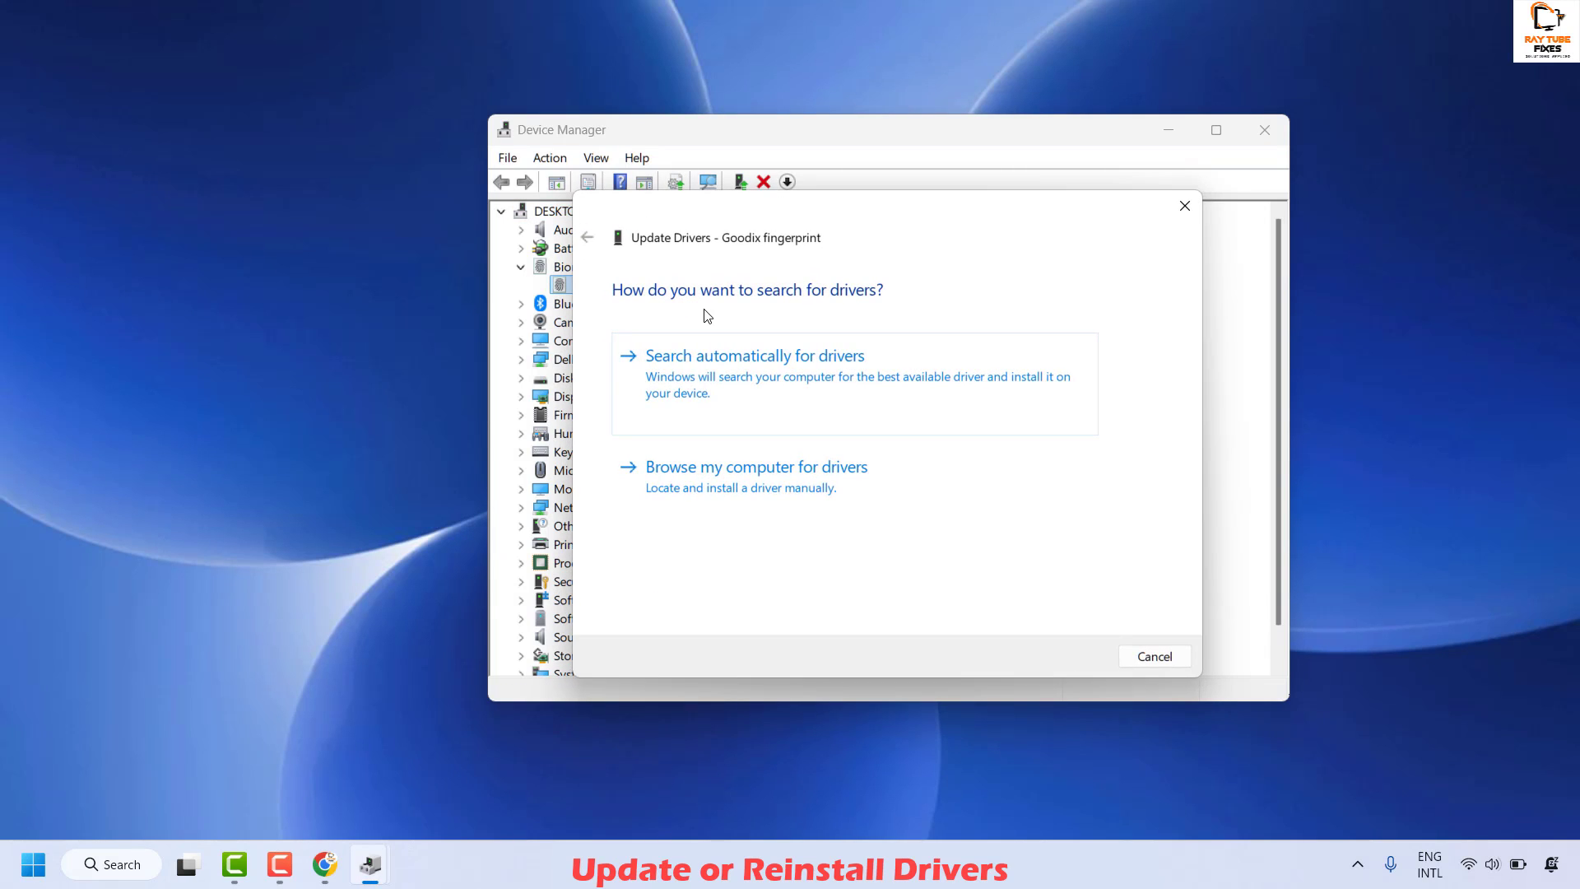
{"action": "left_click", "coordinate": [773, 387]}
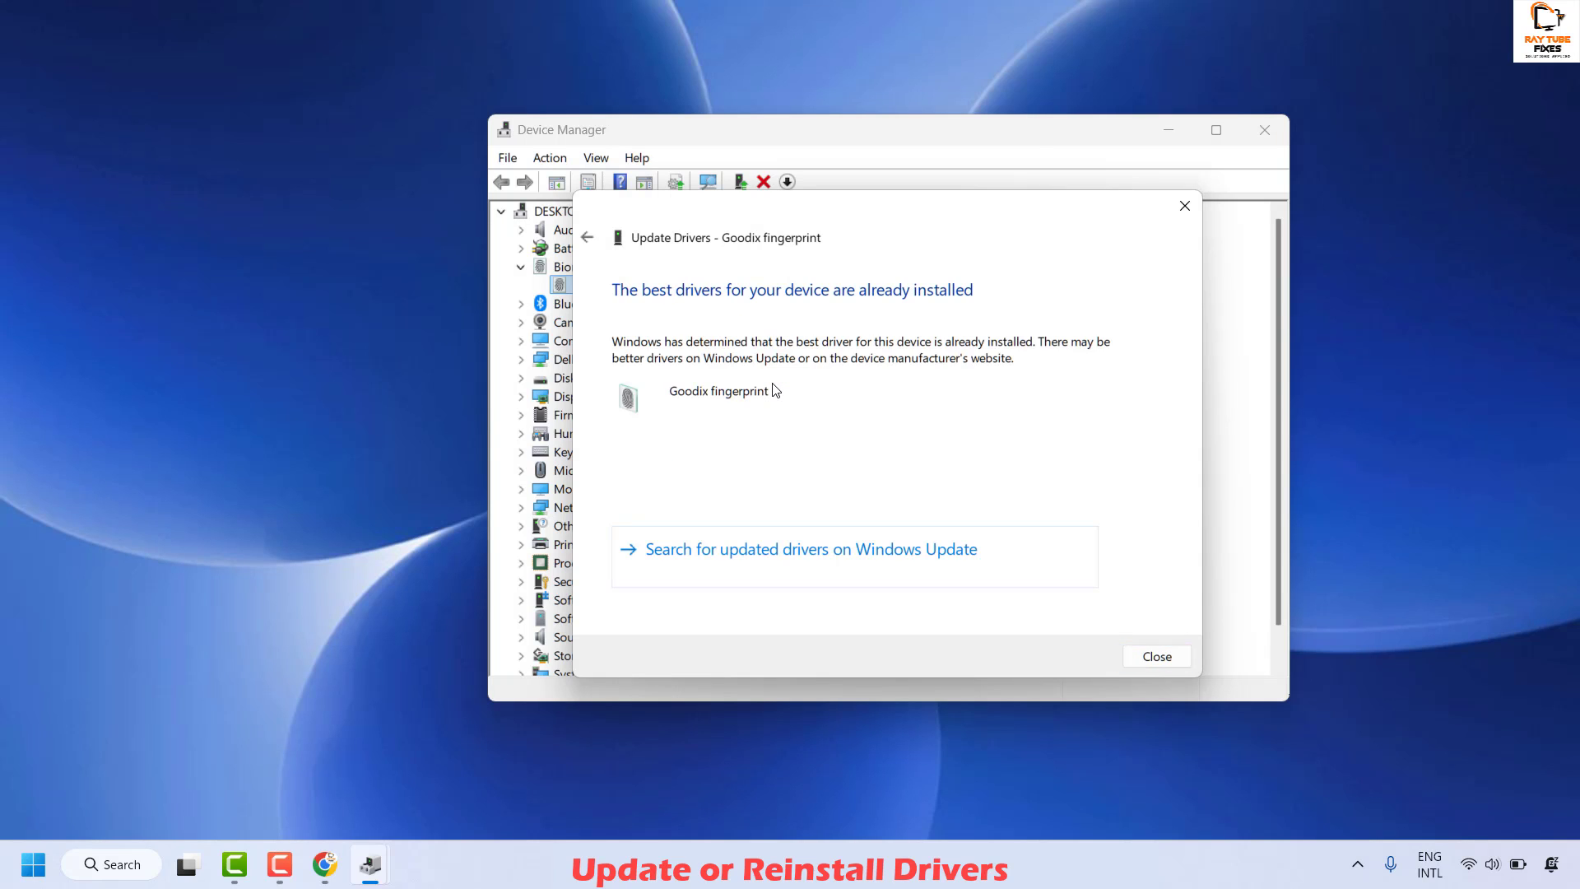
{"action": "left_click", "coordinate": [1160, 658]}
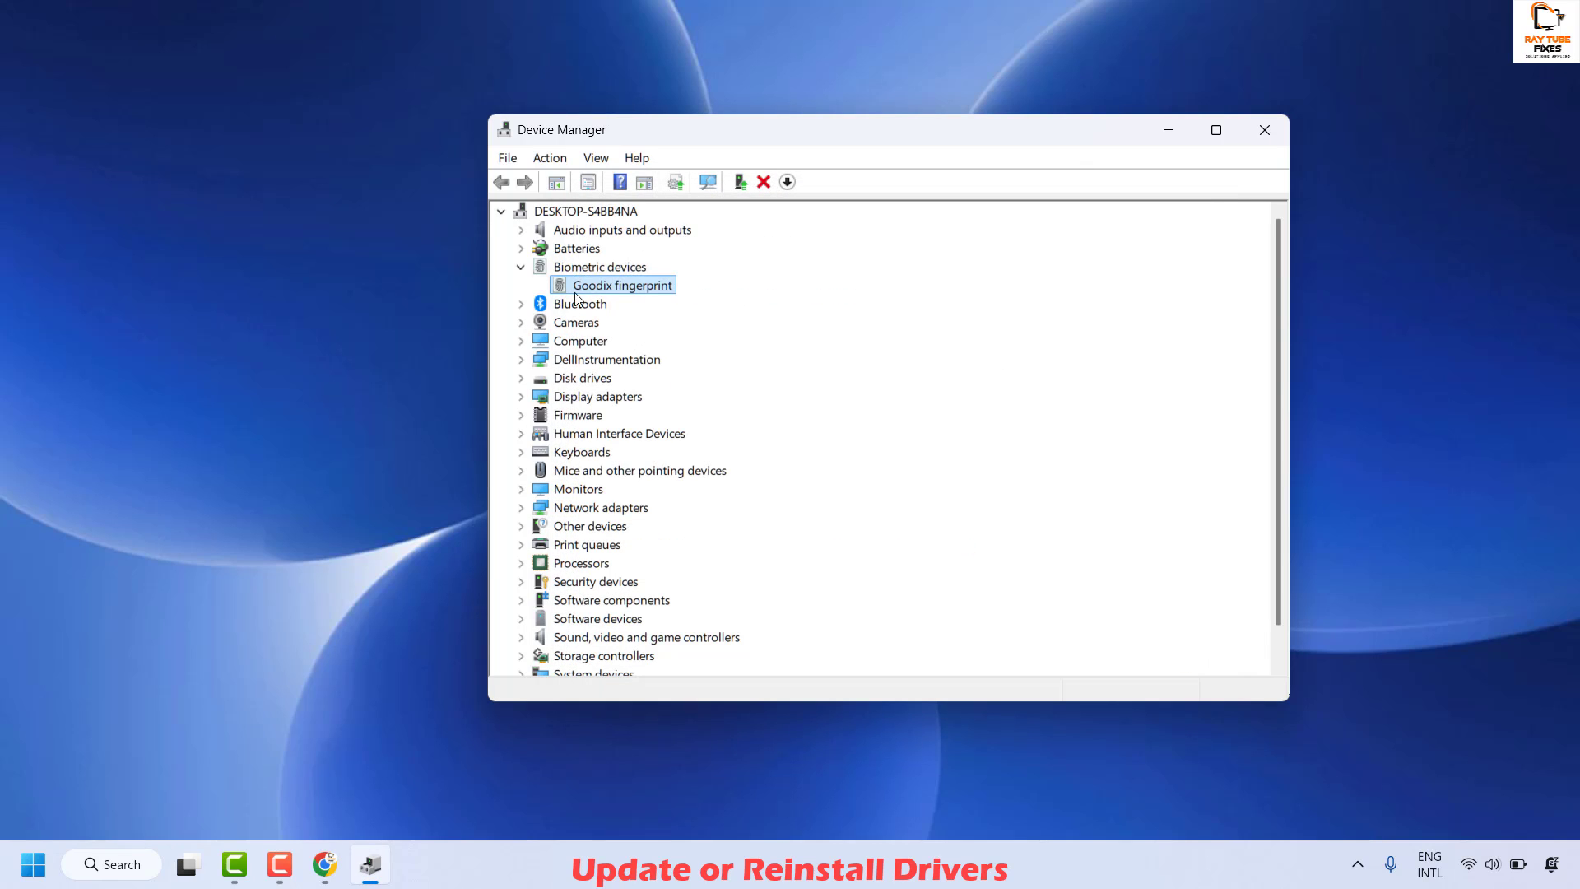
- Search automatically for an Integrated Webcam driver under Cameras; USB Video Device is already best
{"action": "left_click", "coordinate": [521, 322]}
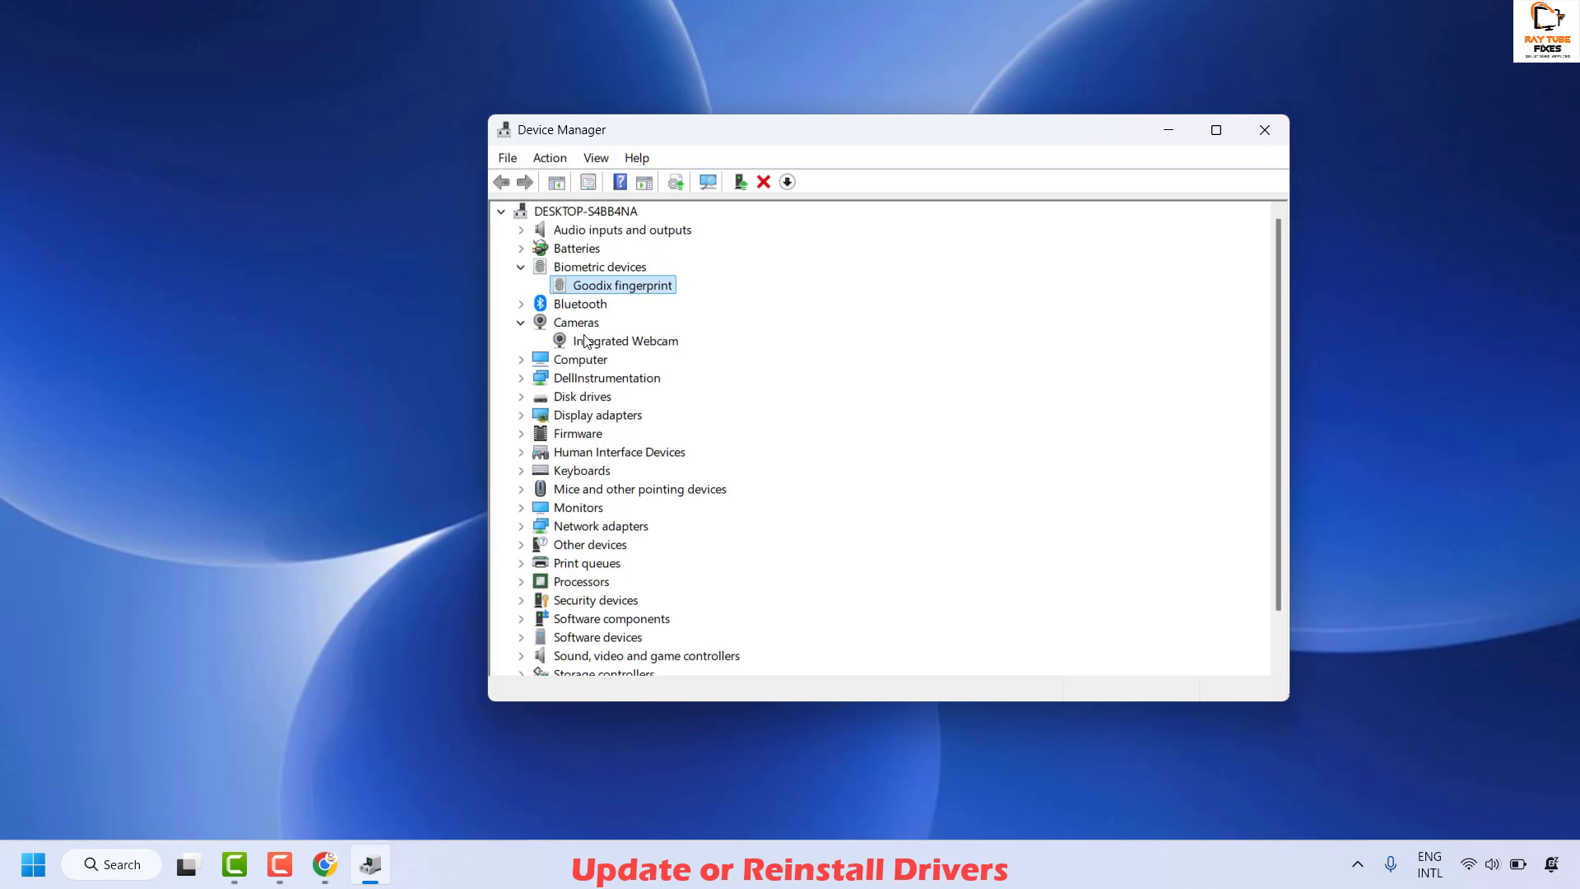
{"action": "right_click", "coordinate": [585, 339]}
{"action": "left_click", "coordinate": [673, 348]}
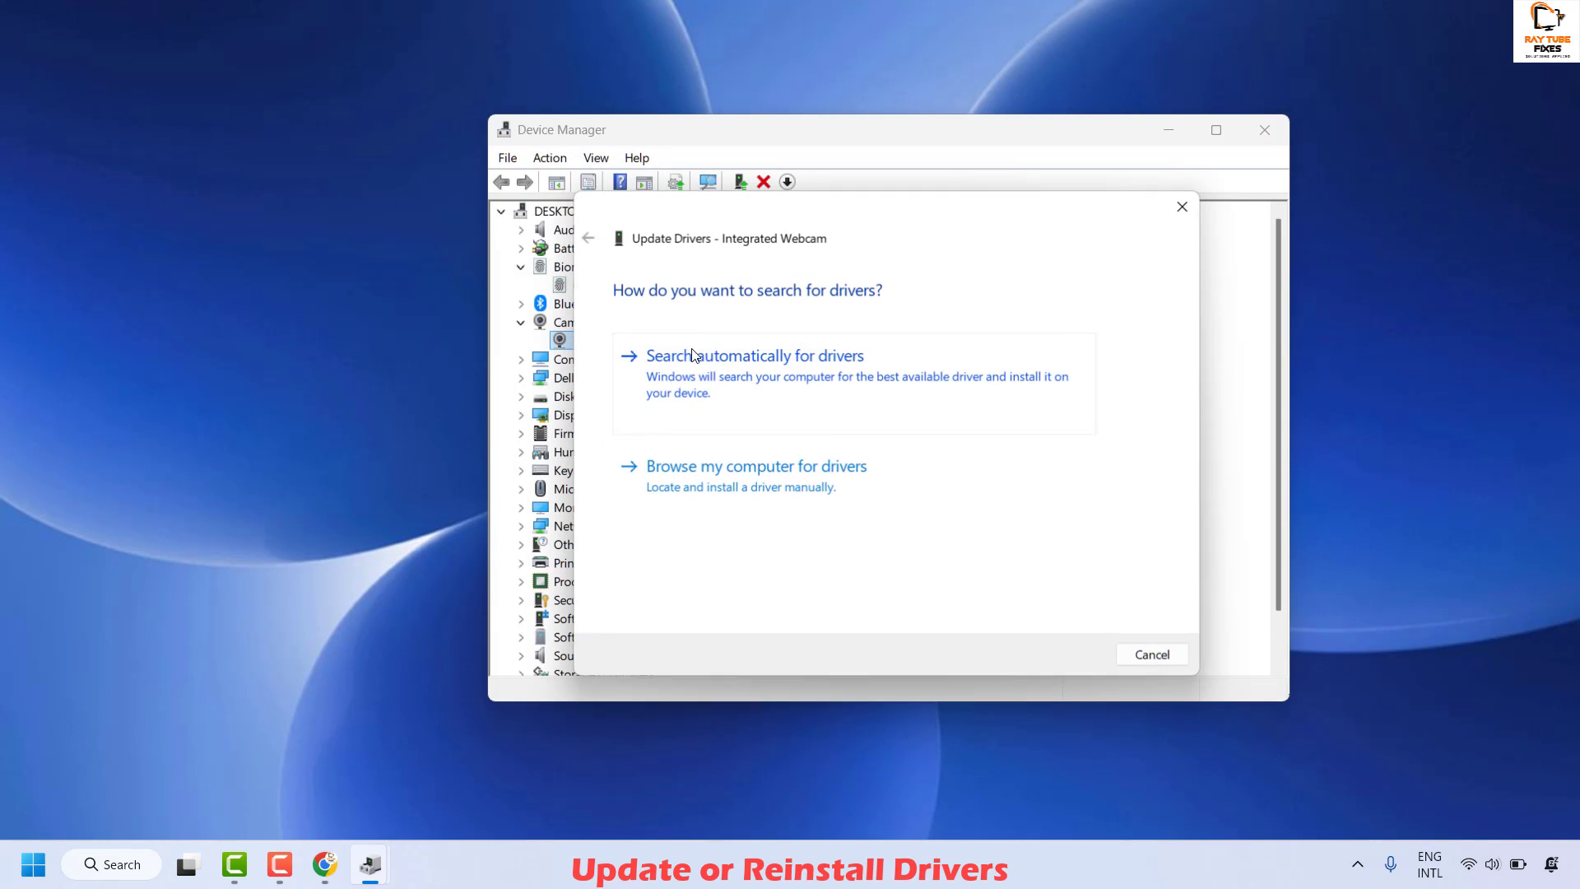
{"action": "left_click", "coordinate": [728, 364]}
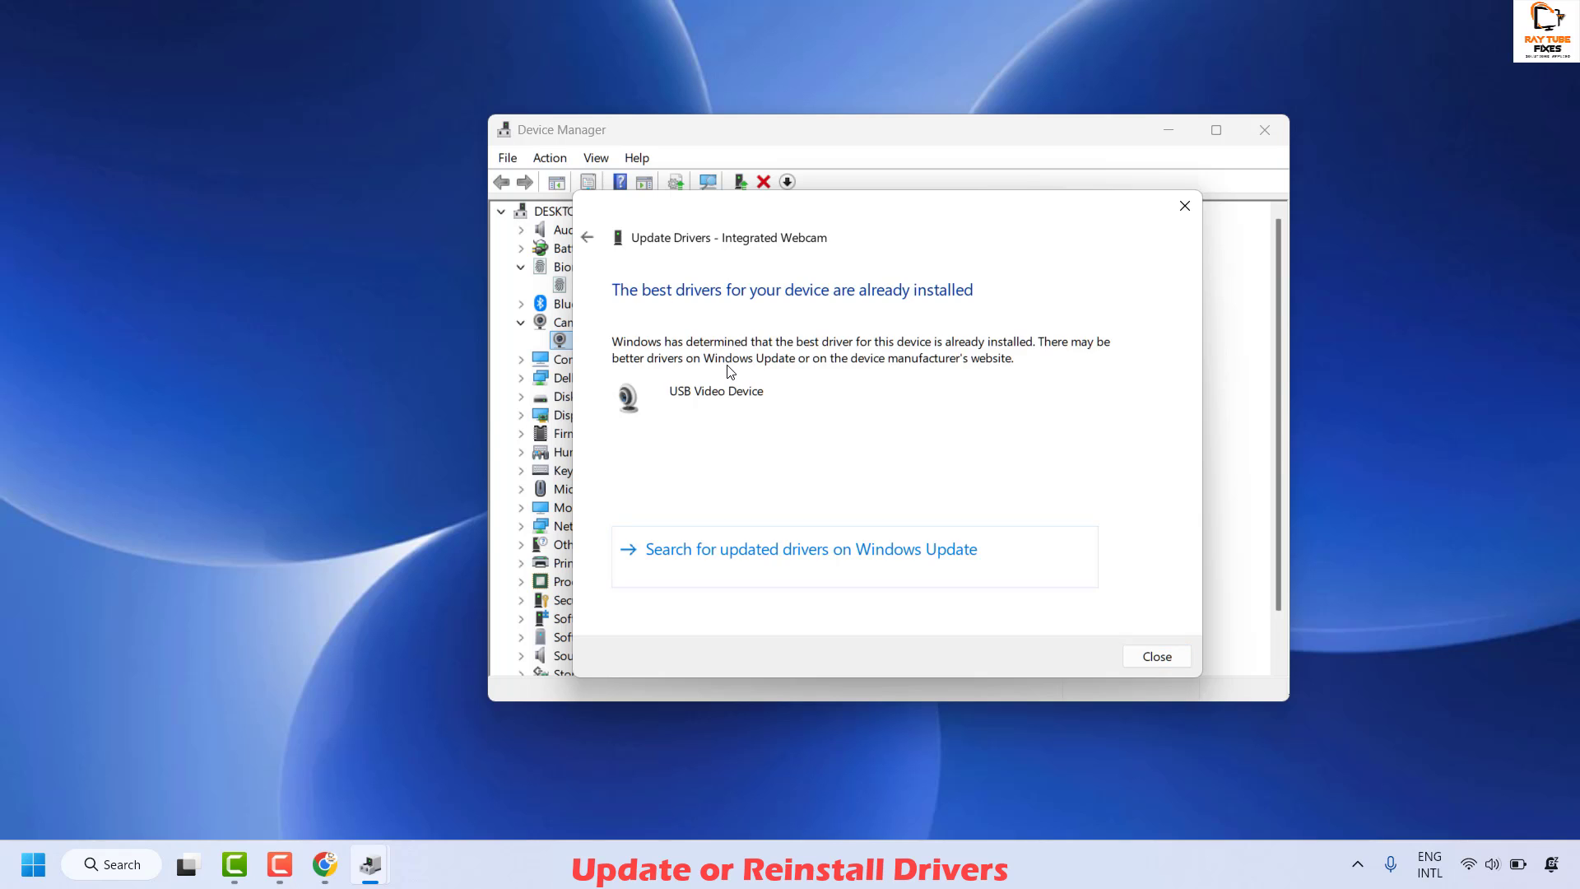
{"action": "left_click", "coordinate": [1157, 656]}
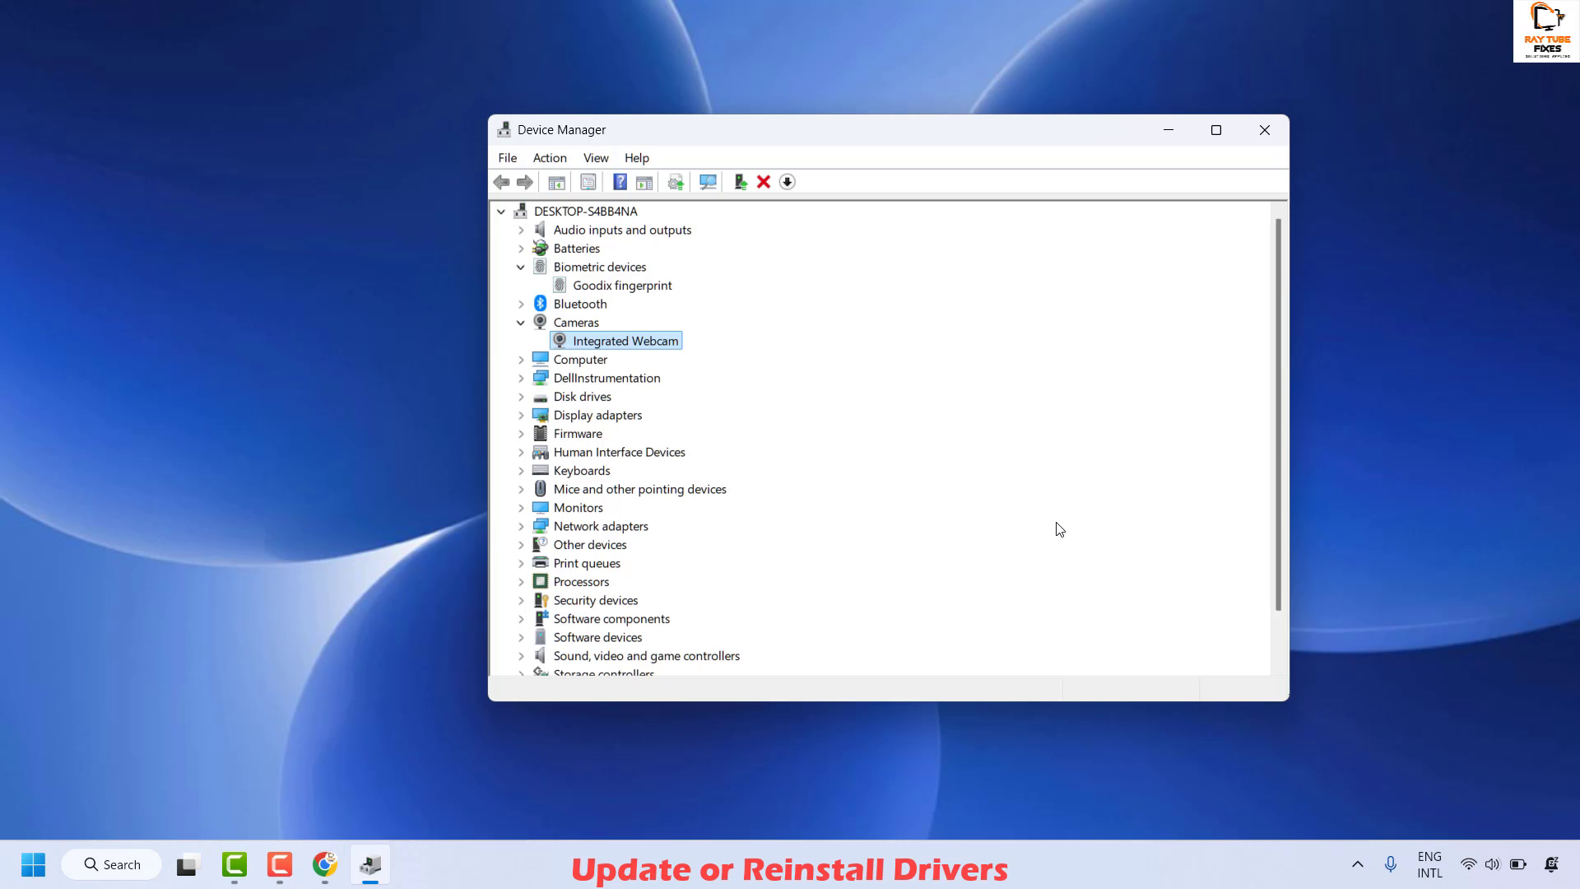
- Uninstall the Goodix fingerprint device, confirm the removal, and close Device Manager
{"action": "right_click", "coordinate": [598, 285]}
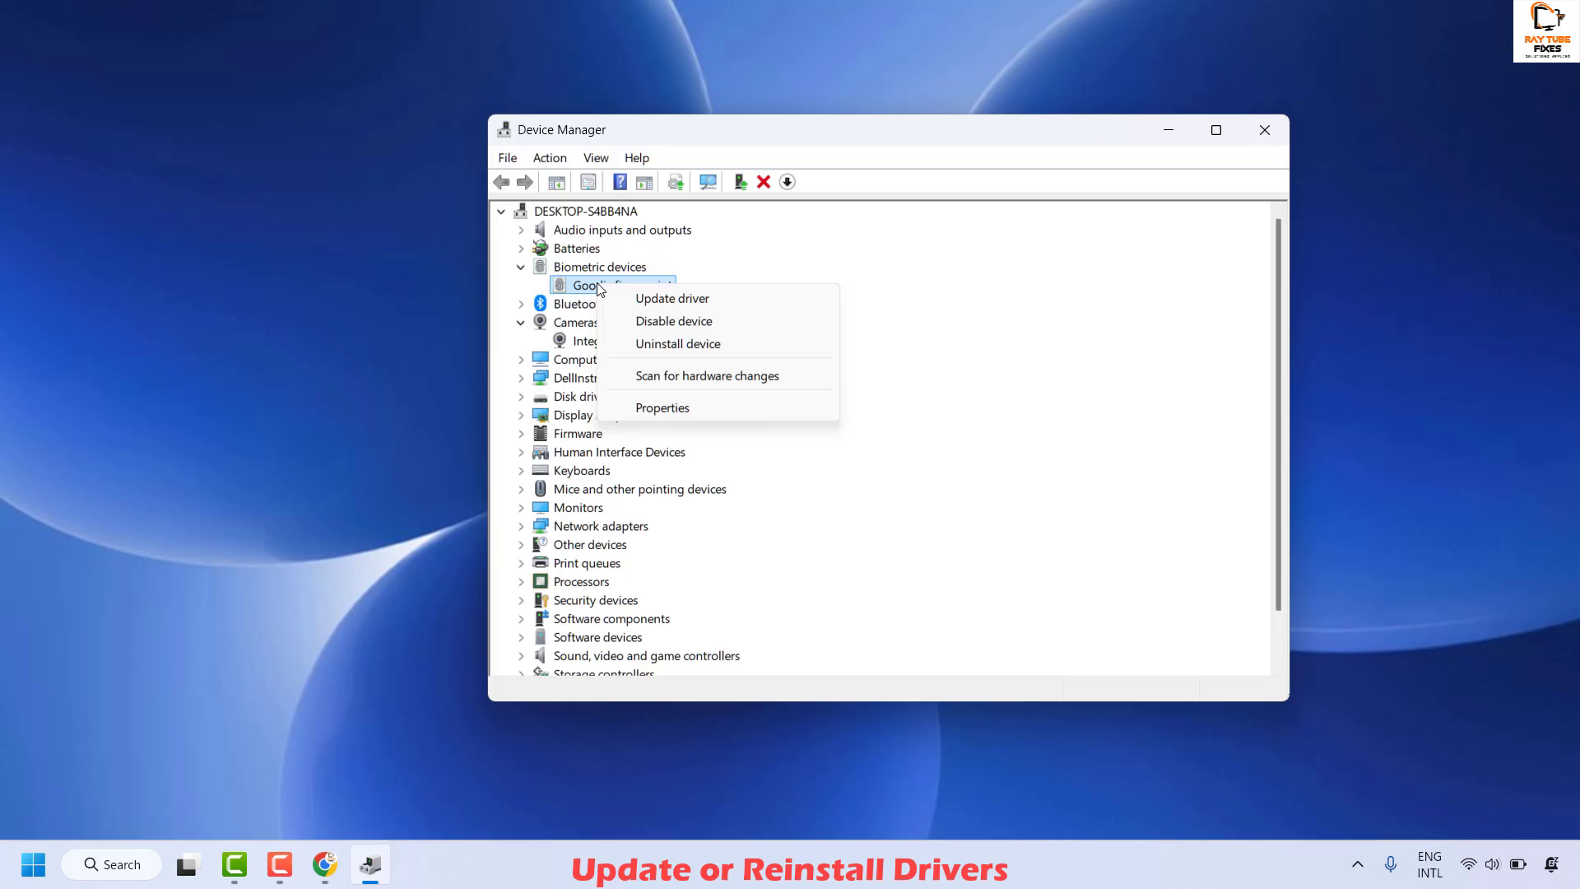
{"action": "left_click", "coordinate": [699, 346]}
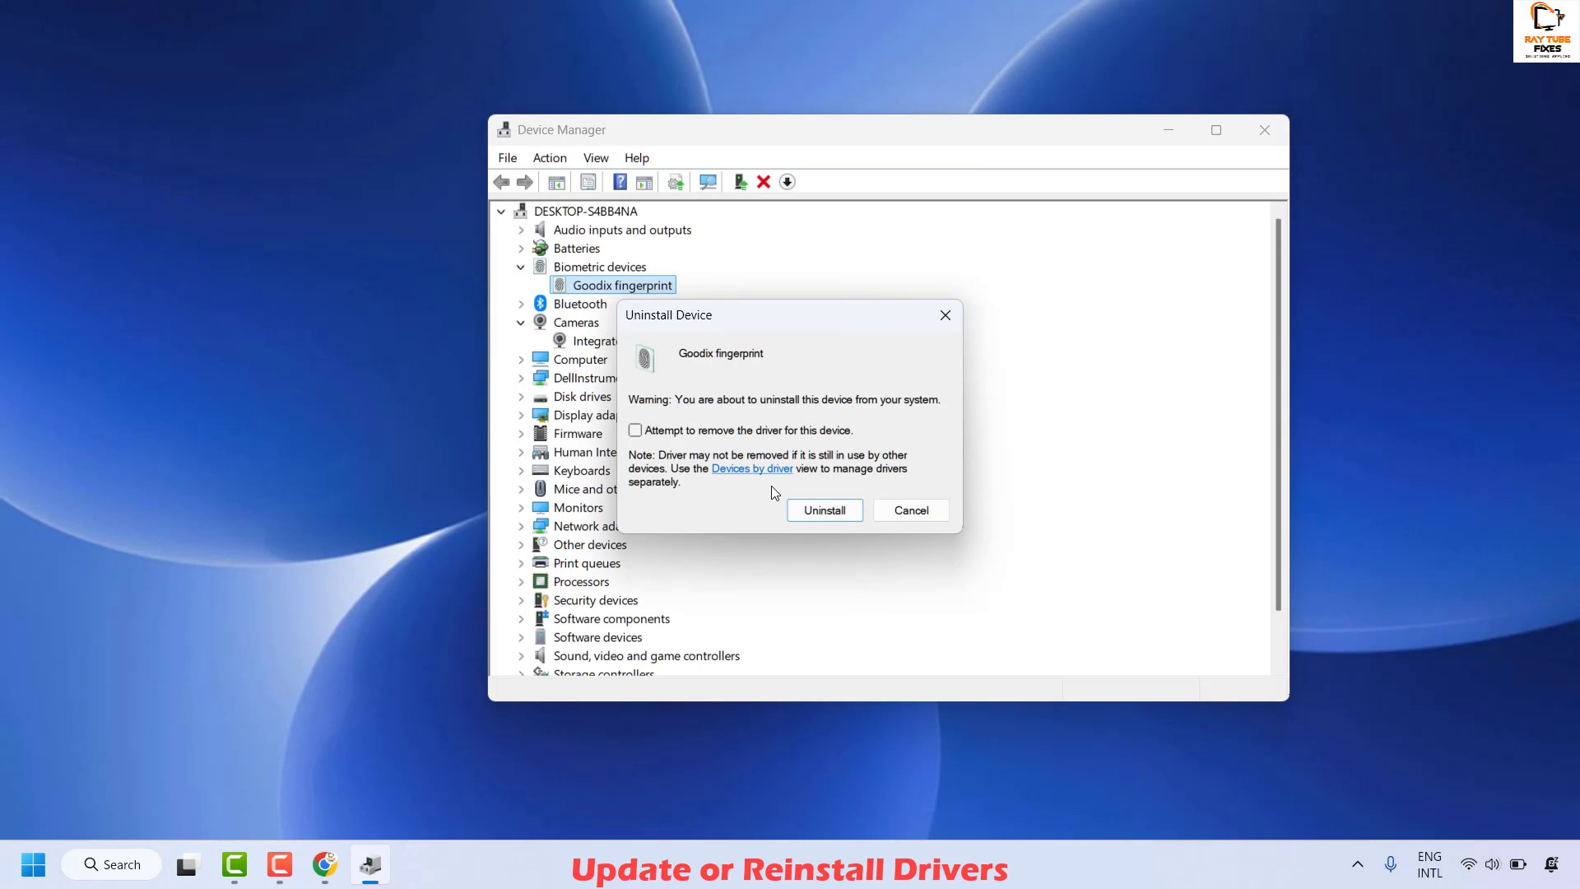
{"action": "left_click", "coordinate": [837, 508]}
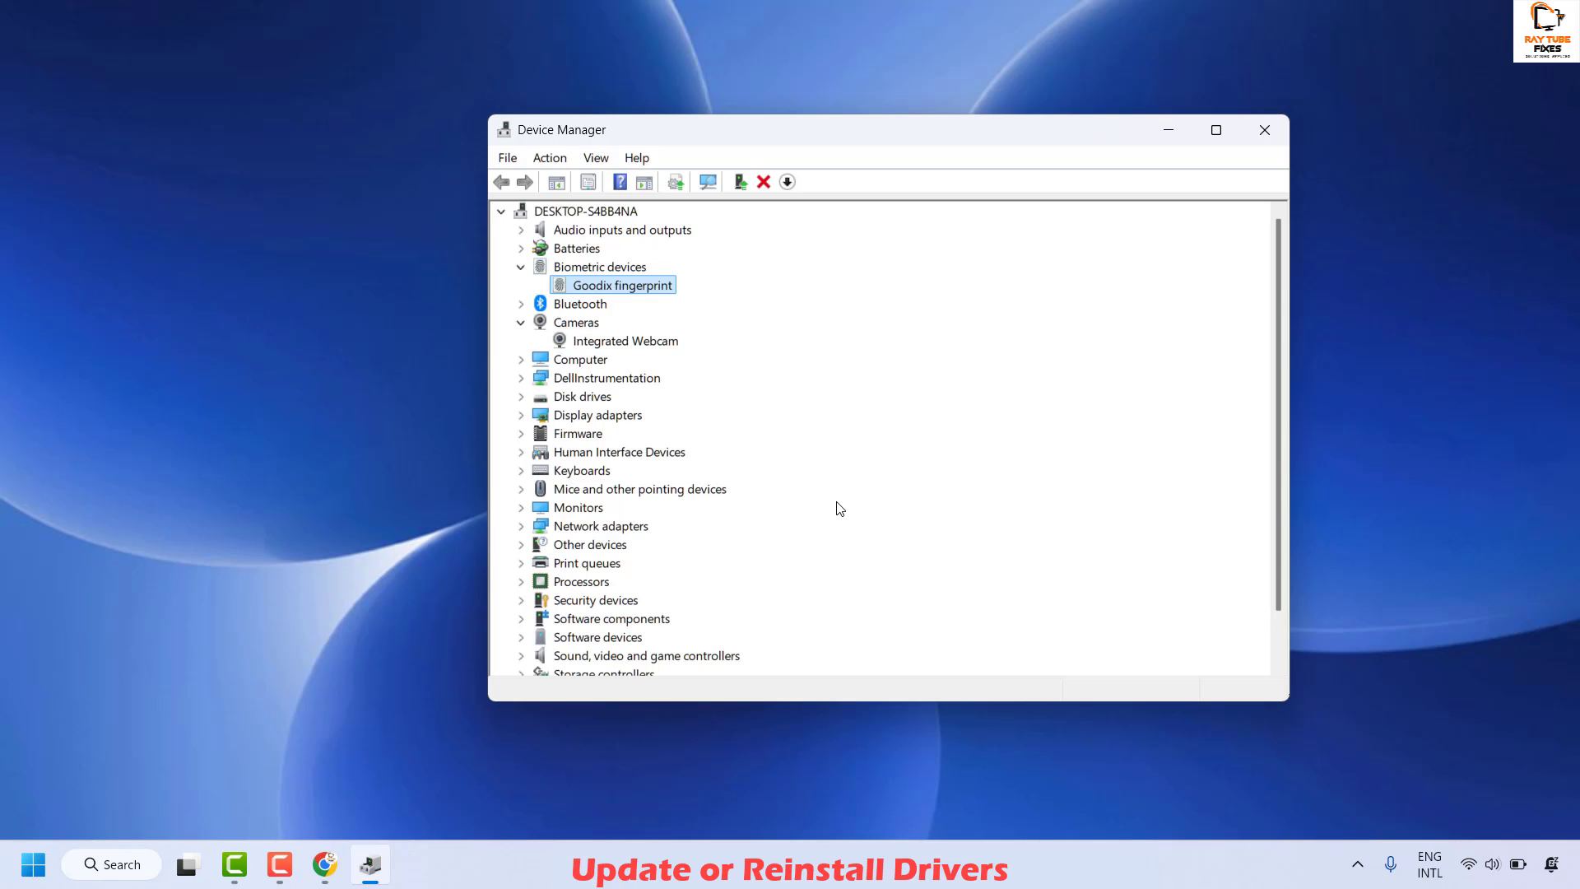
{"action": "left_click", "coordinate": [1267, 134]}
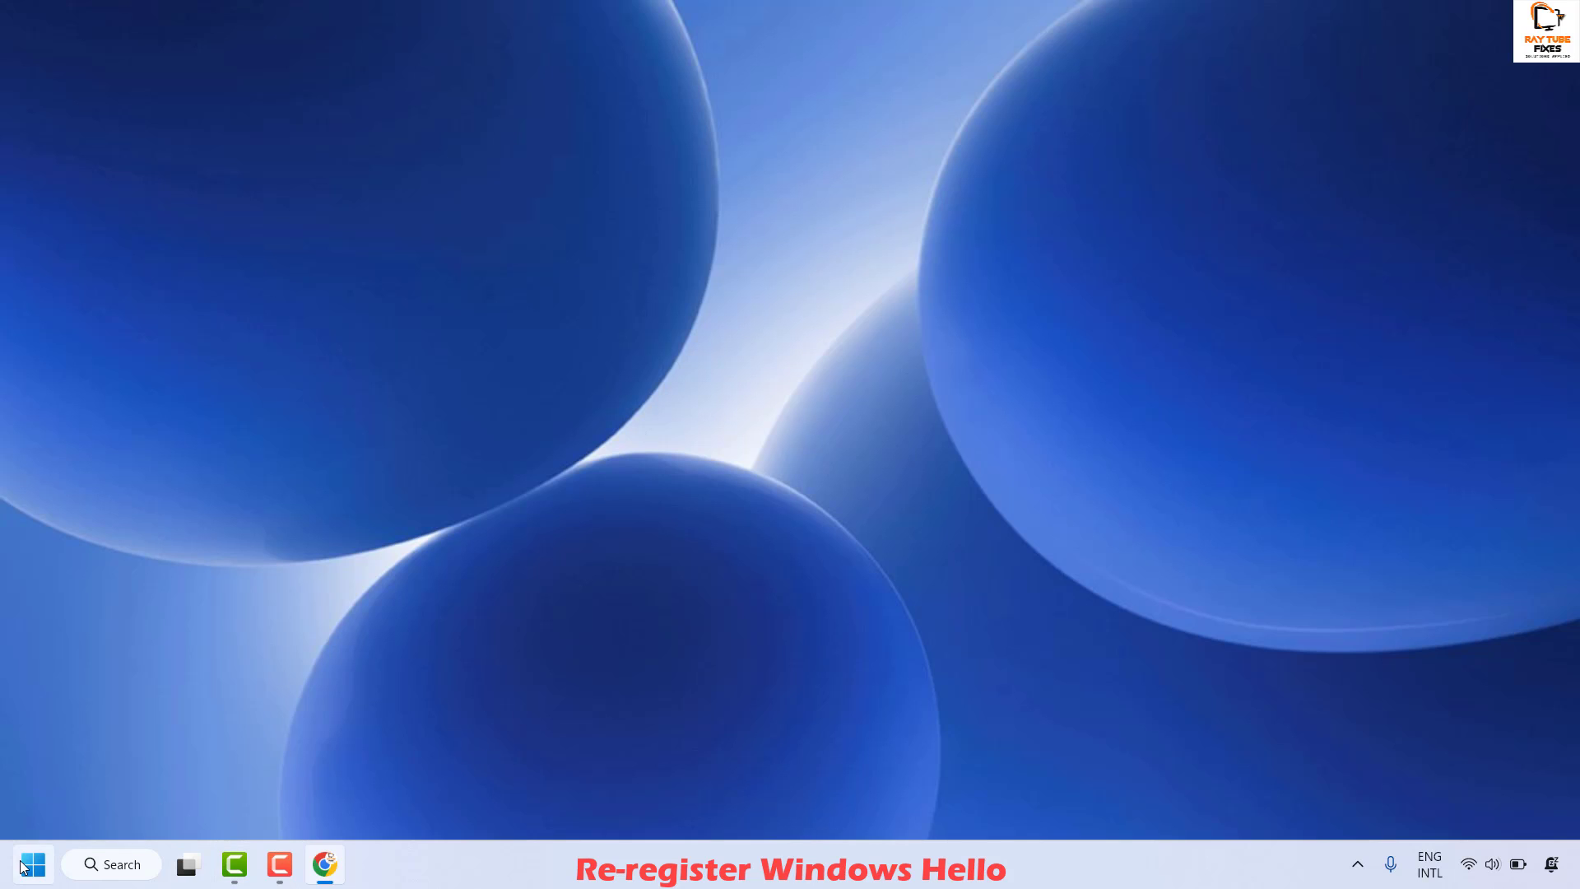
- Open Settings and go to Accounts > Sign-in options for the Windows Hello methods
{"action": "right_click", "coordinate": [30, 863]}
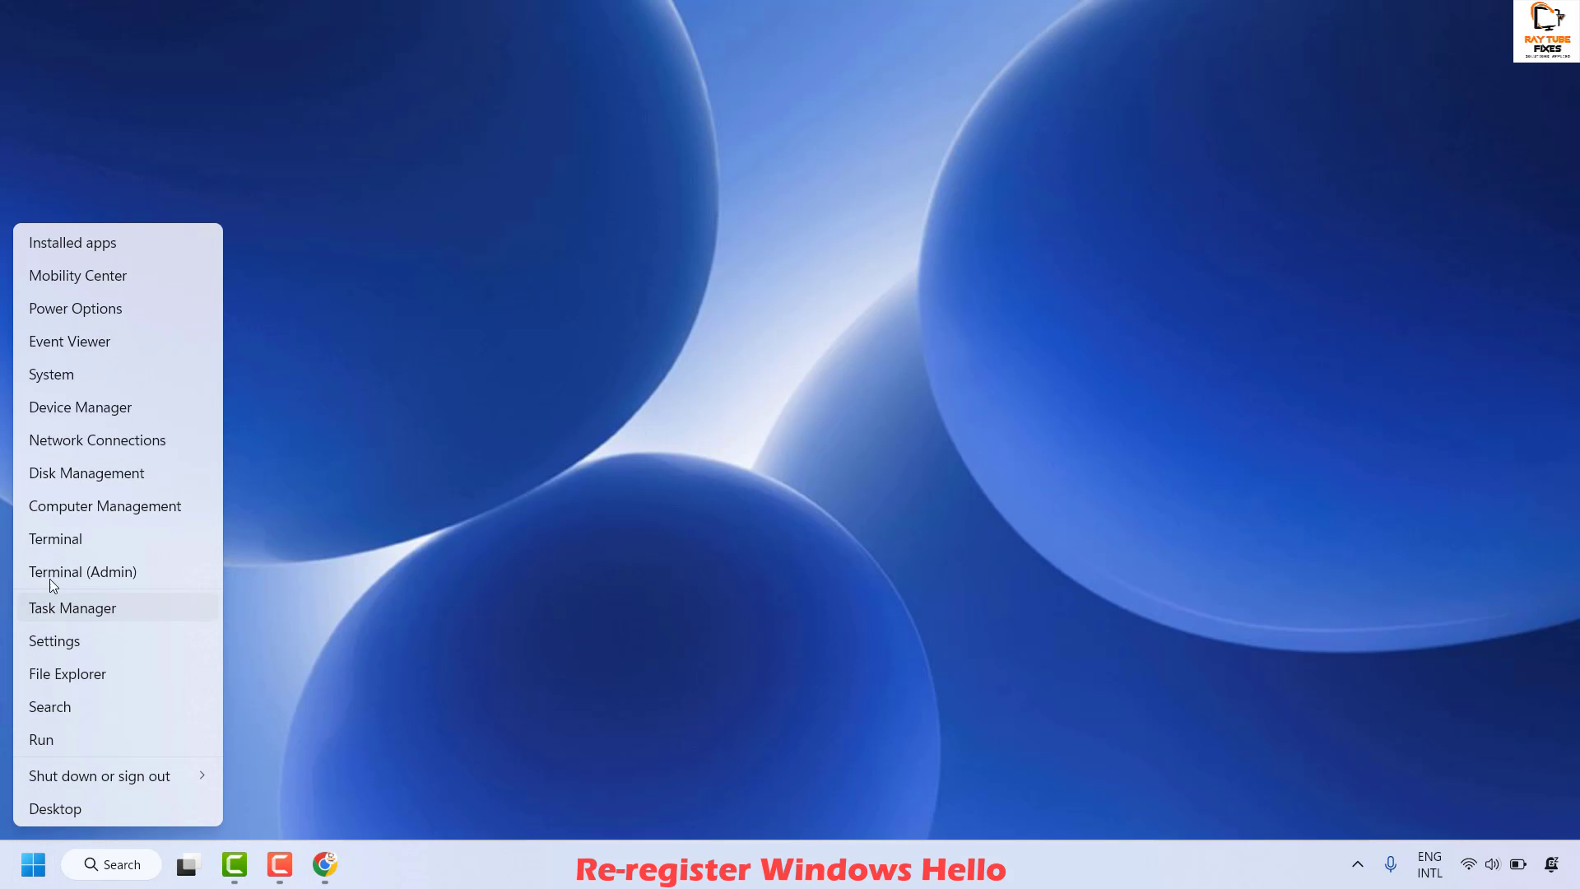
{"action": "left_click", "coordinate": [71, 643]}
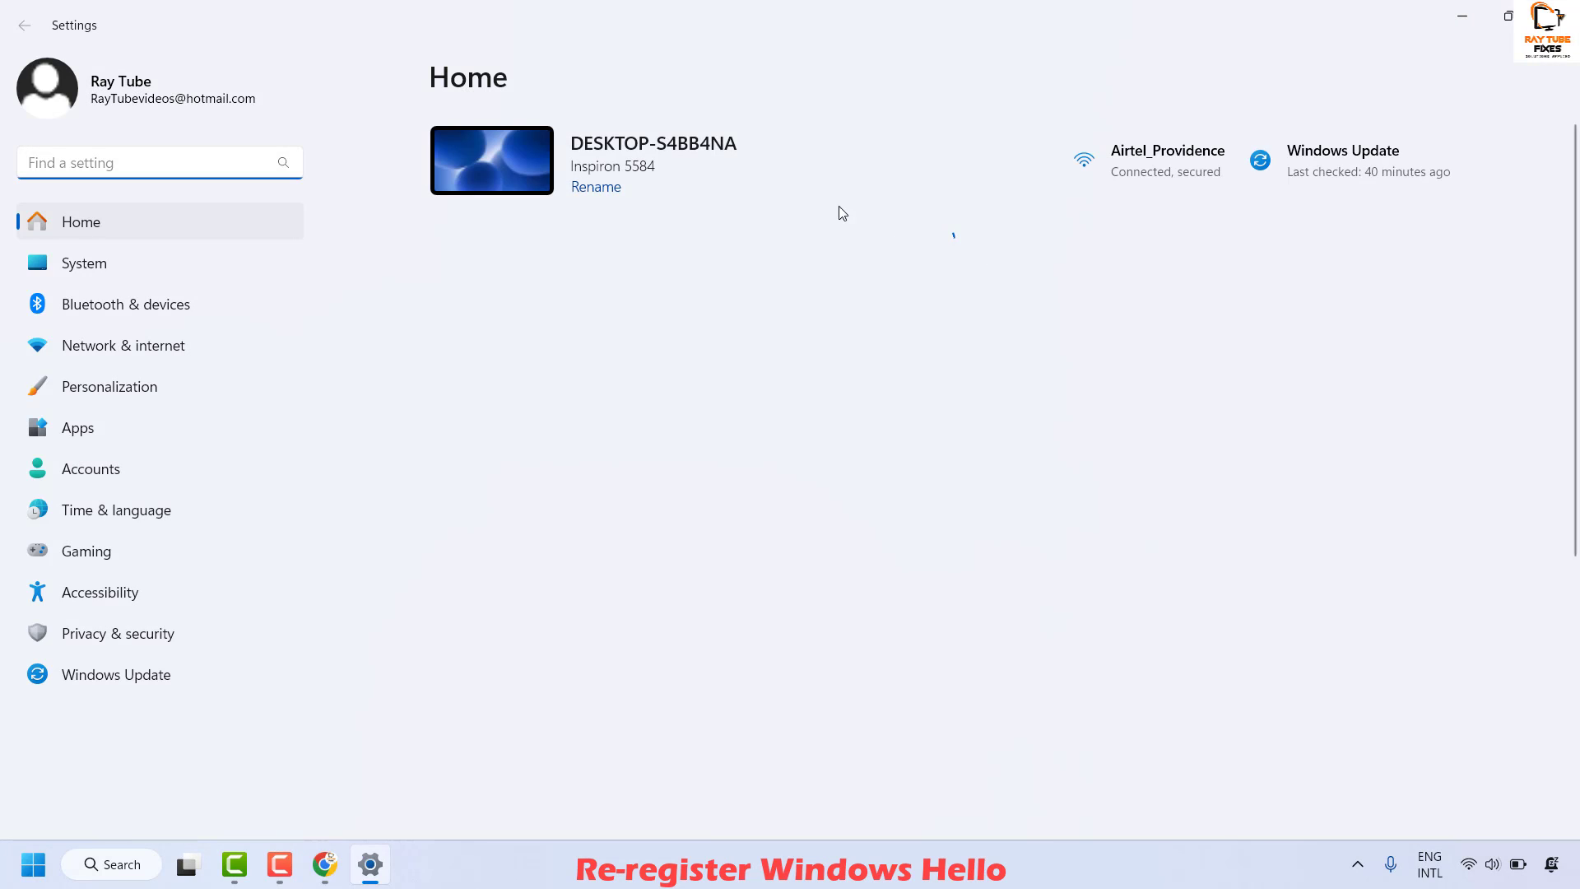
{"action": "left_click", "coordinate": [102, 469]}
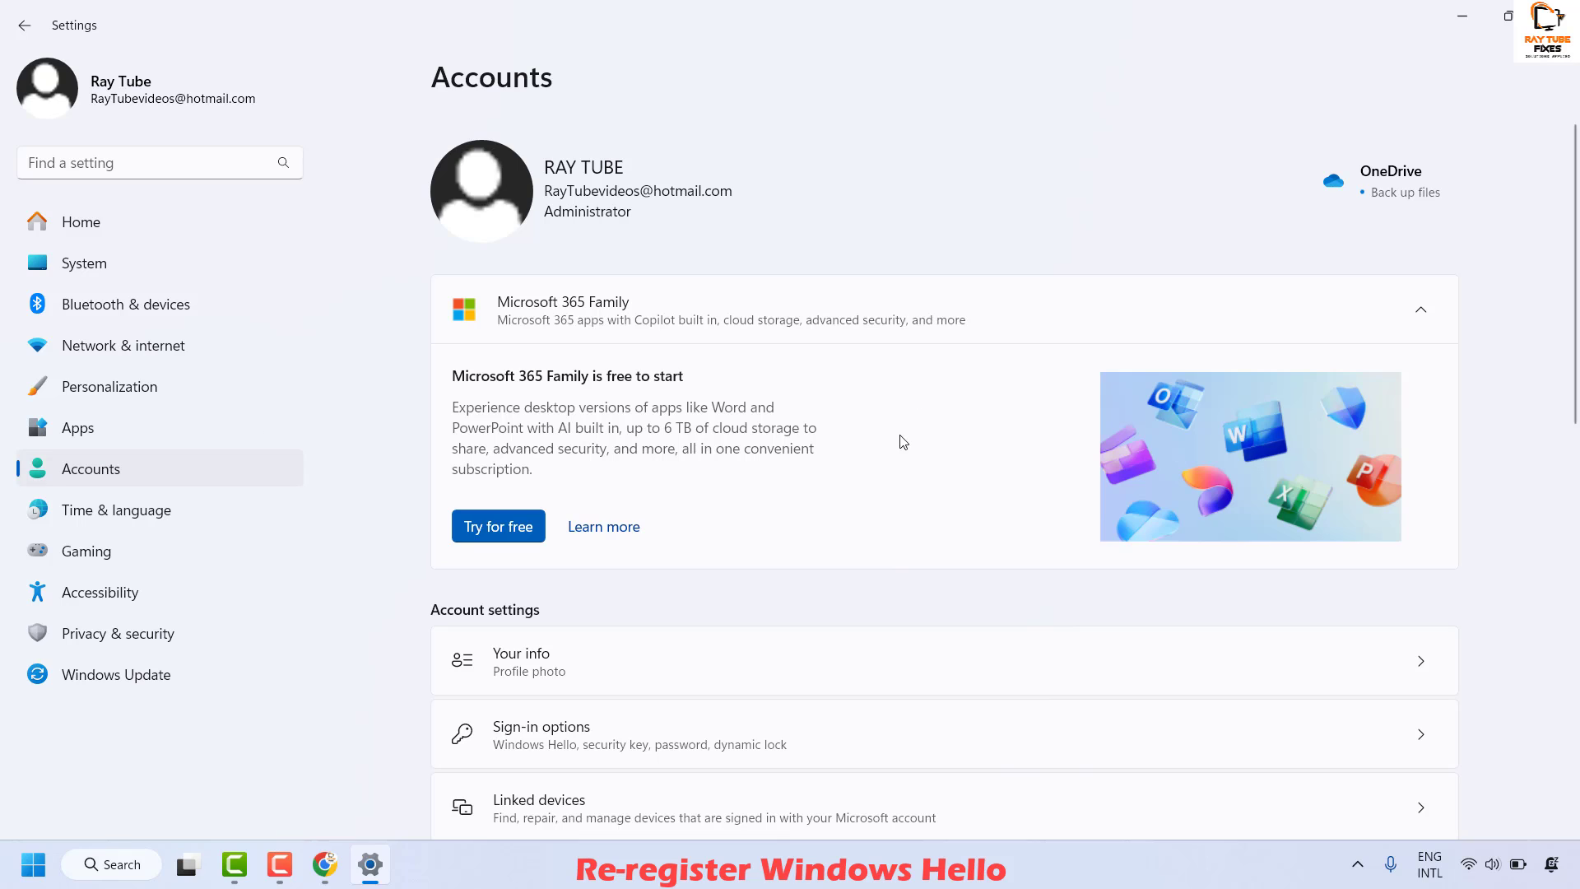
{"action": "scroll", "coordinate": [902, 446], "scroll_direction": "down", "scroll_amount": 3}
{"action": "scroll", "coordinate": [903, 447], "scroll_direction": "down", "scroll_amount": 2}
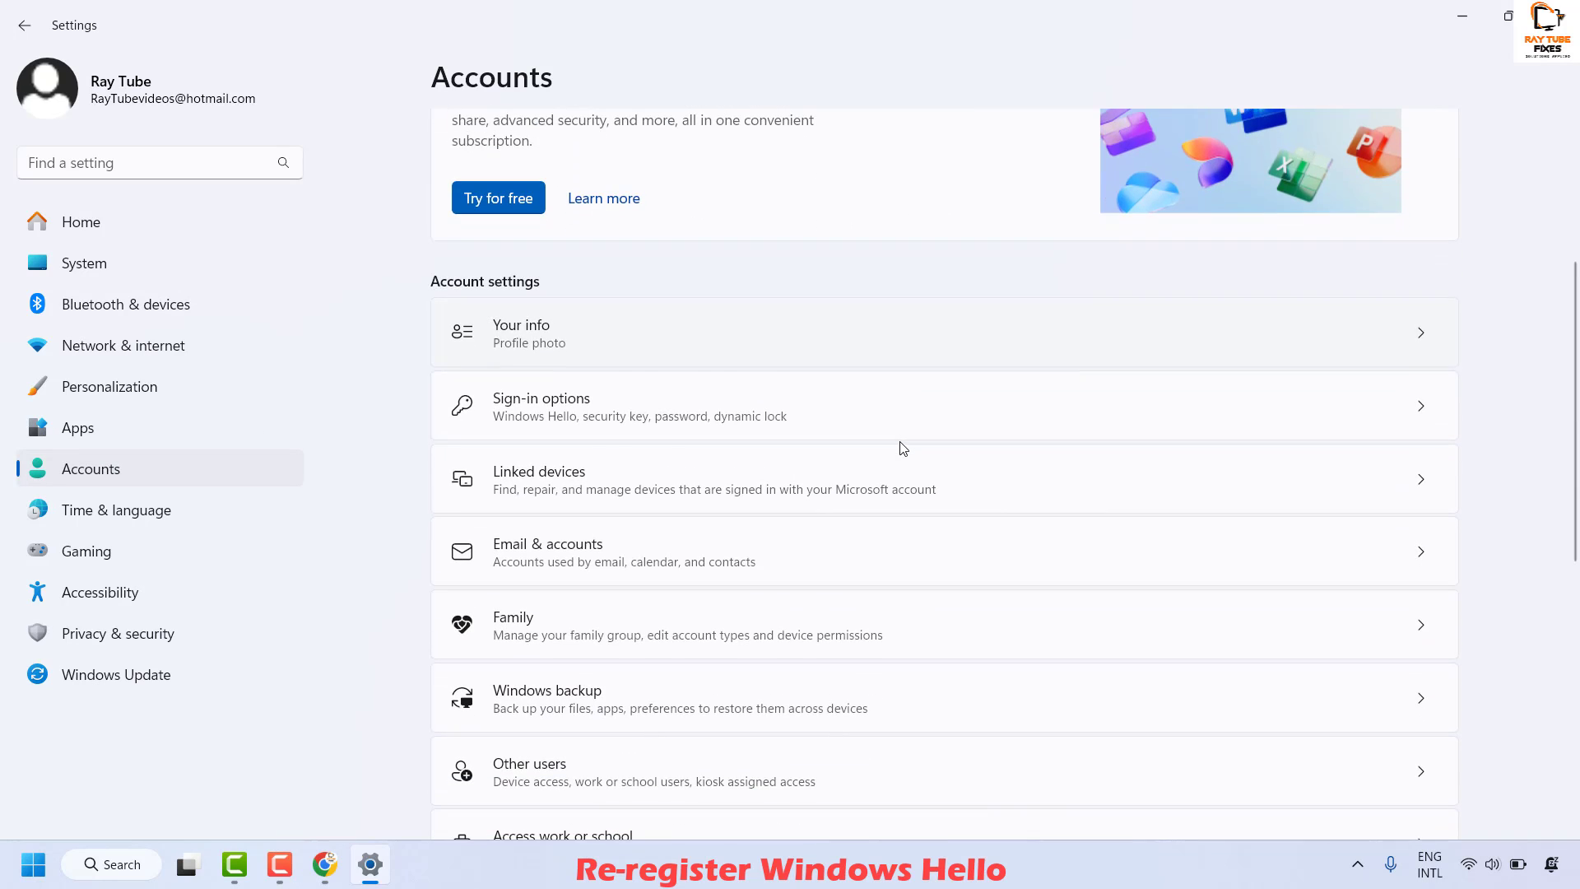
{"action": "left_click", "coordinate": [609, 422]}
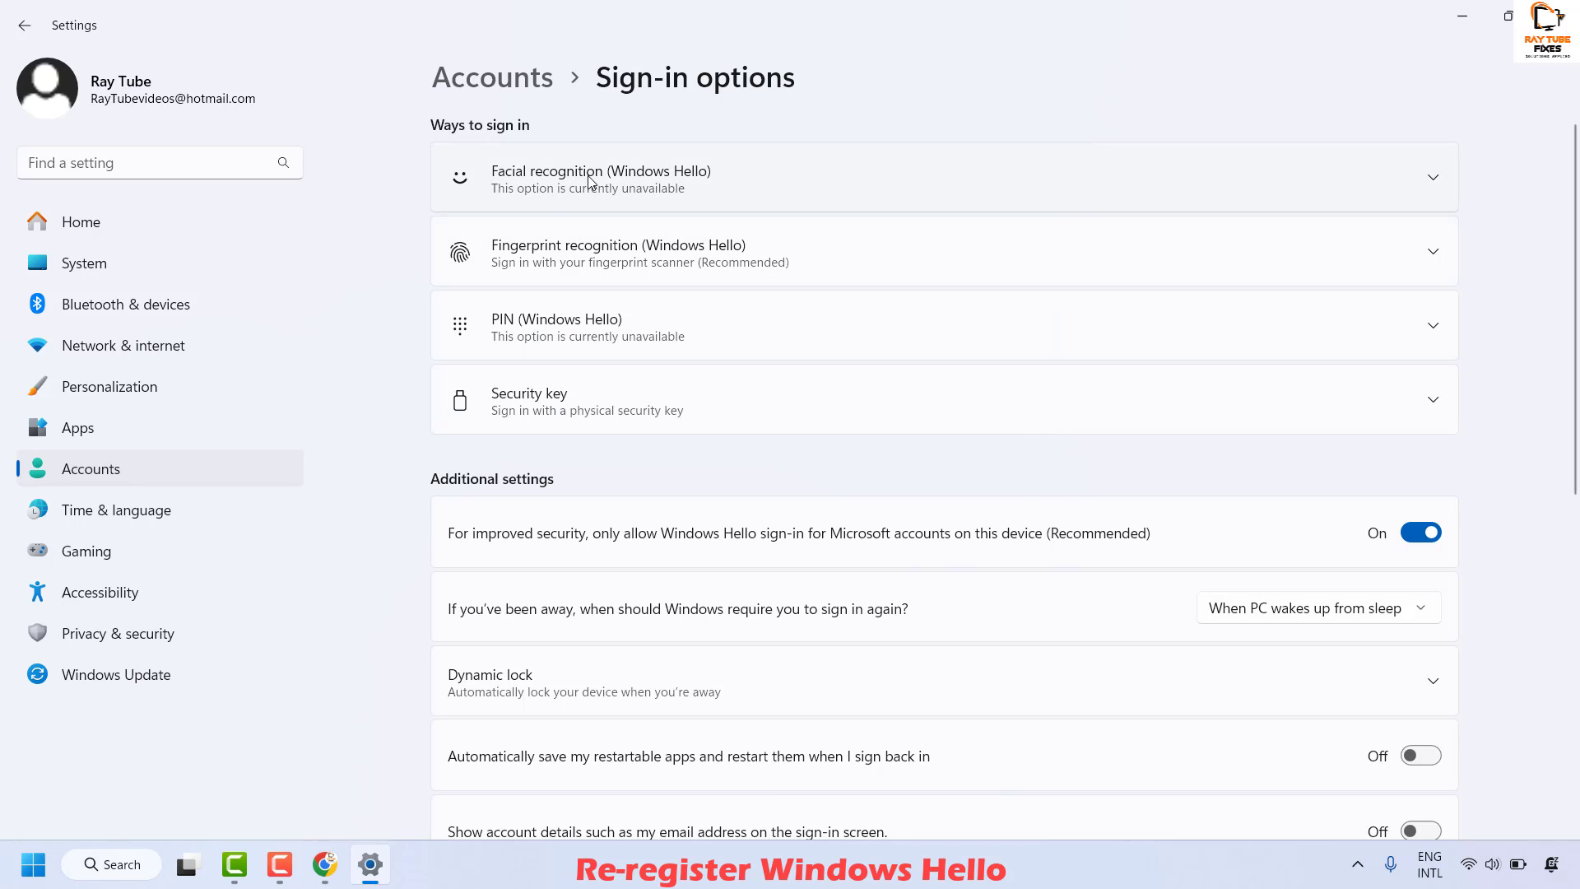
- Expand the fingerprint recognition options and remove the existing fingerprint sign-in
{"action": "left_click", "coordinate": [589, 181]}
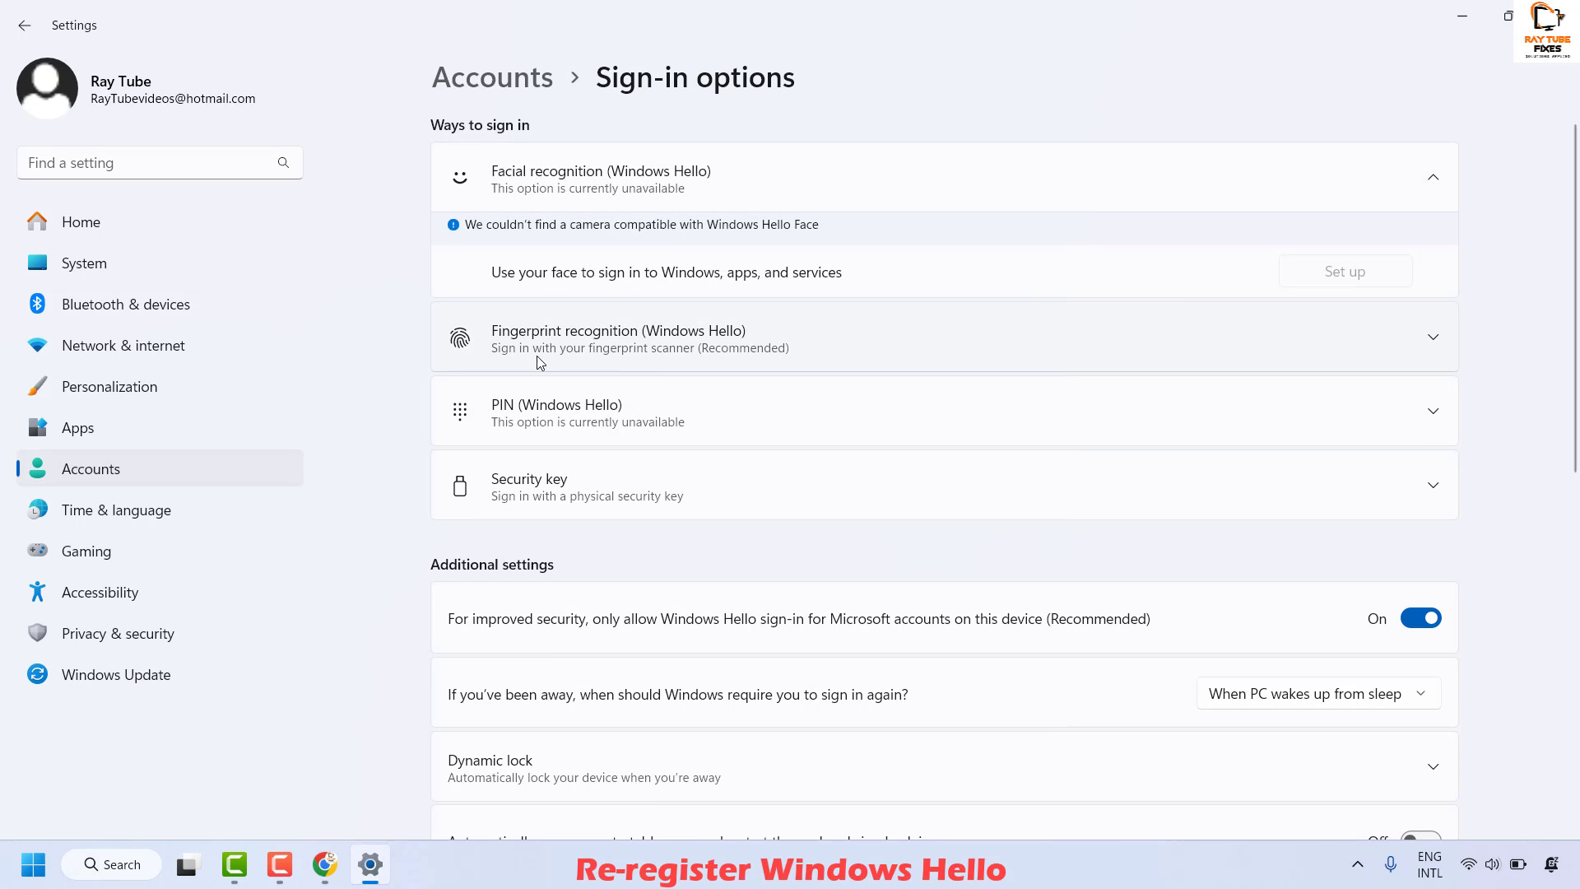
{"action": "left_click", "coordinate": [609, 356]}
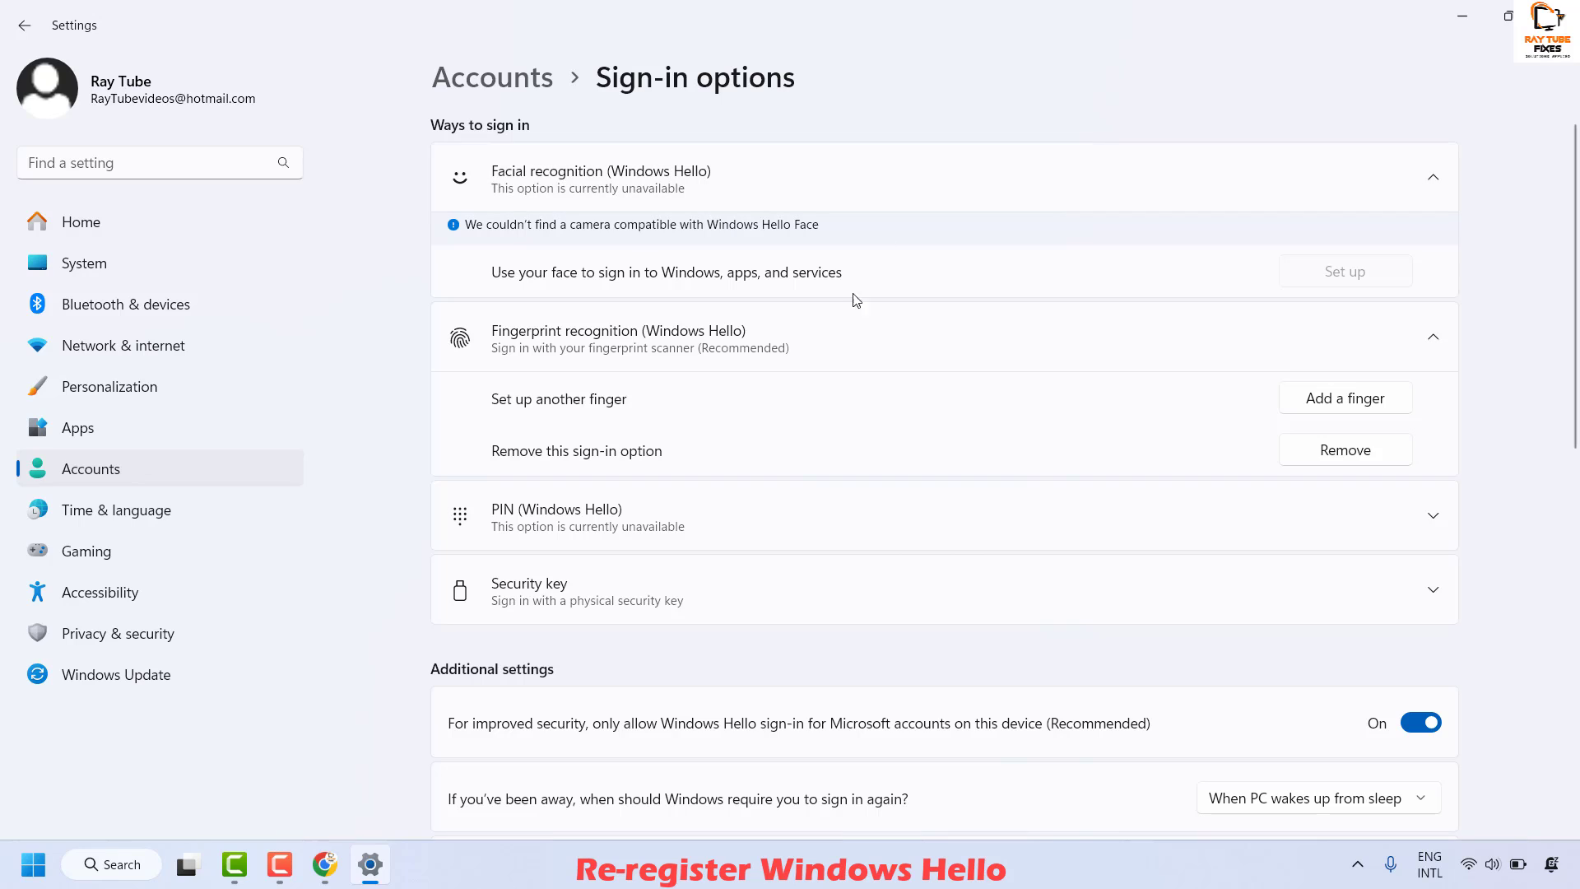
{"action": "left_click", "coordinate": [1357, 454]}
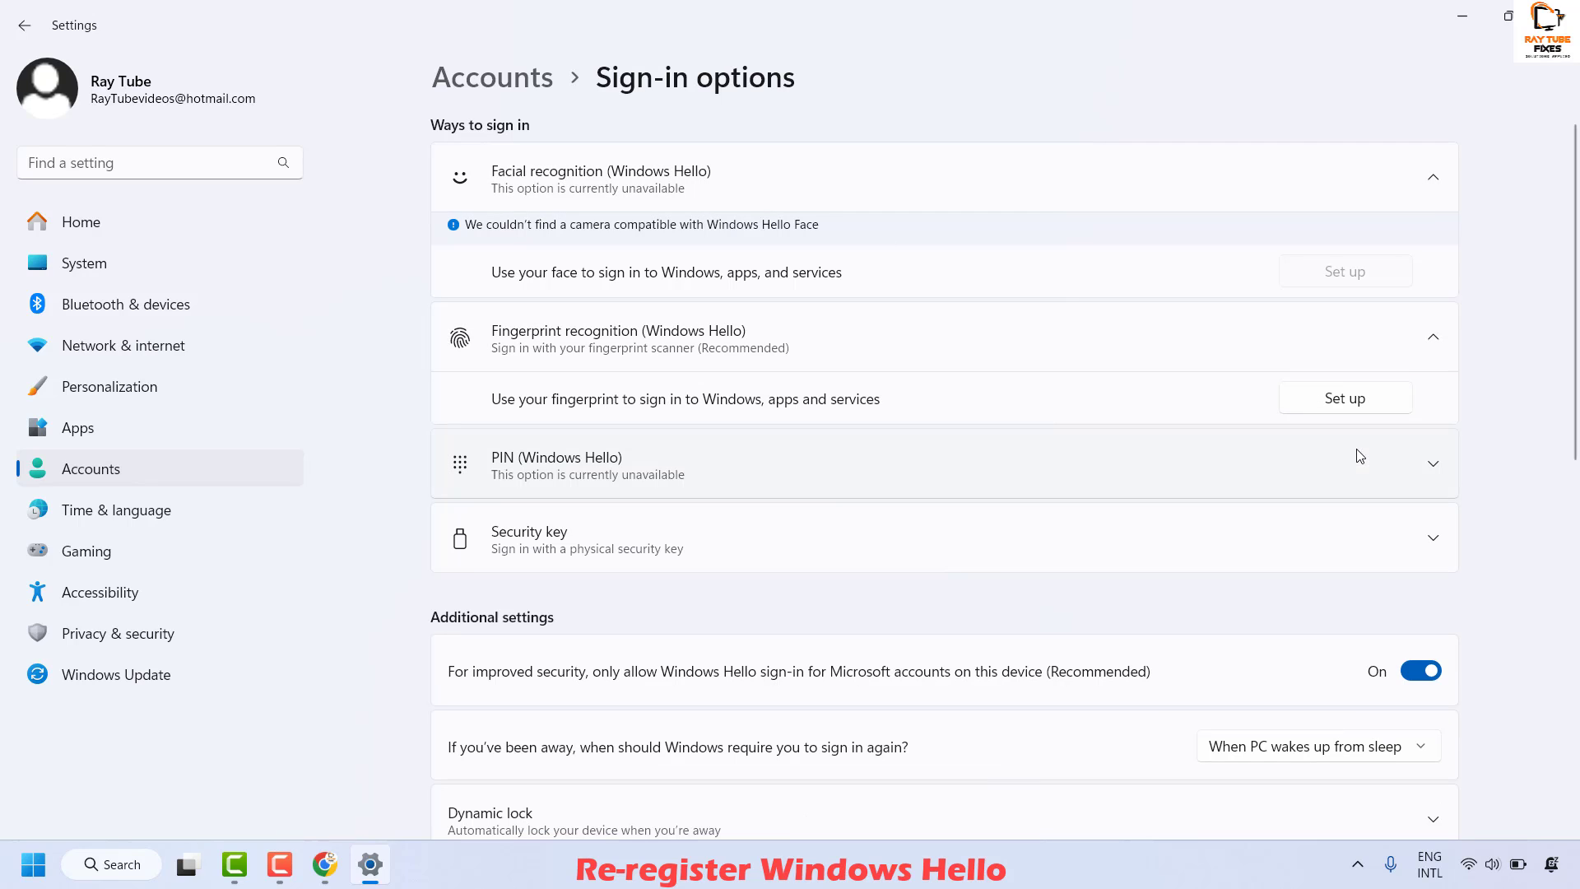
- Start fingerprint setup again, verify identity with the account PIN, then close Settings
{"action": "left_click", "coordinate": [1350, 398]}
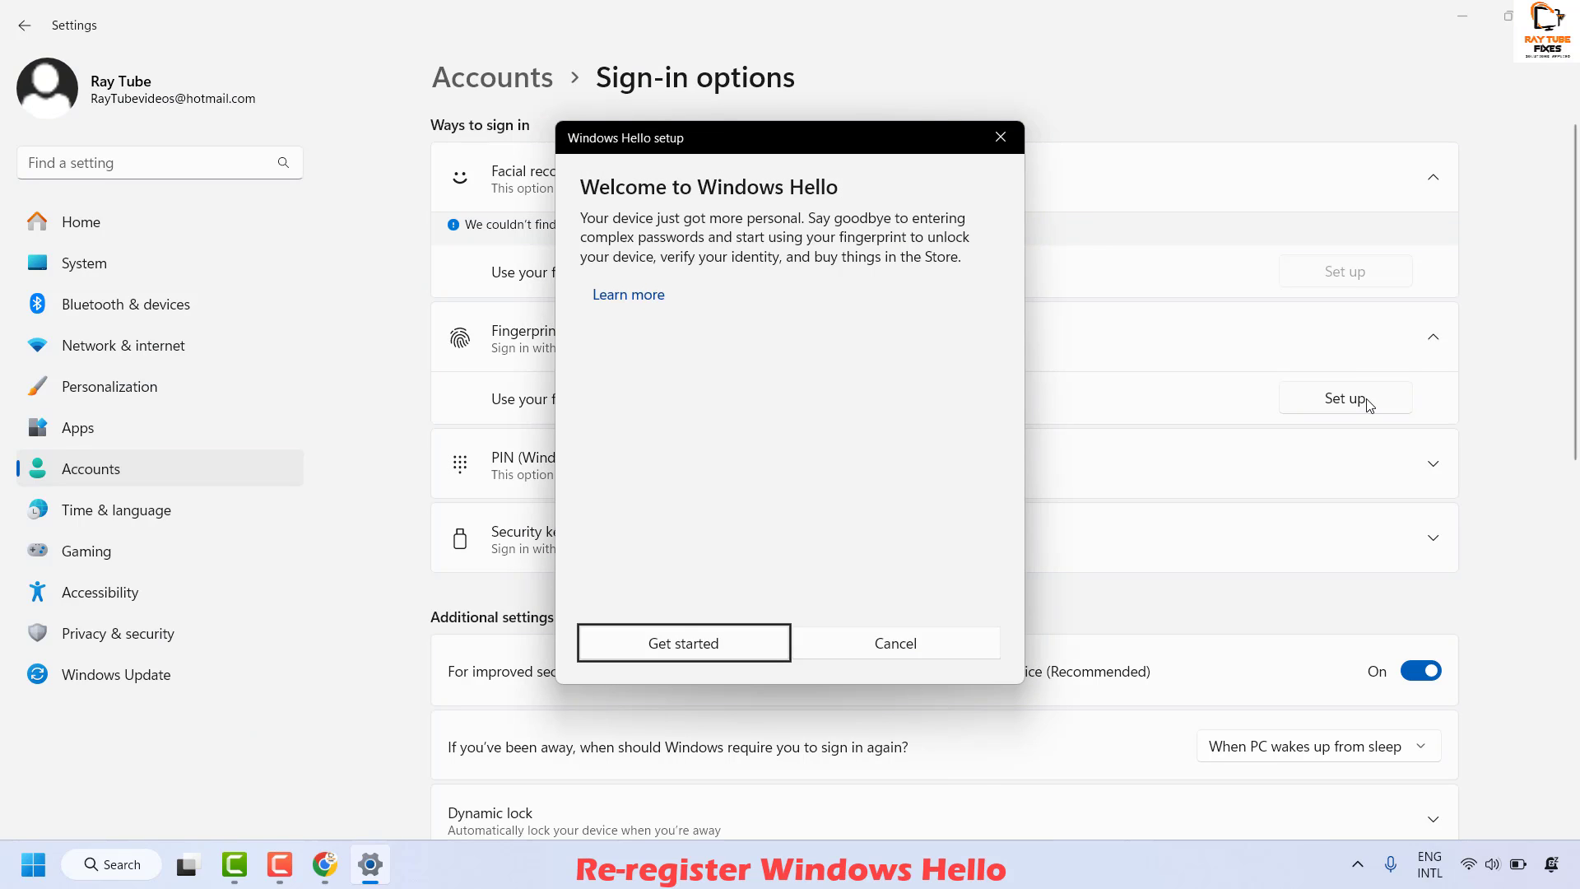
{"action": "left_click", "coordinate": [683, 643]}
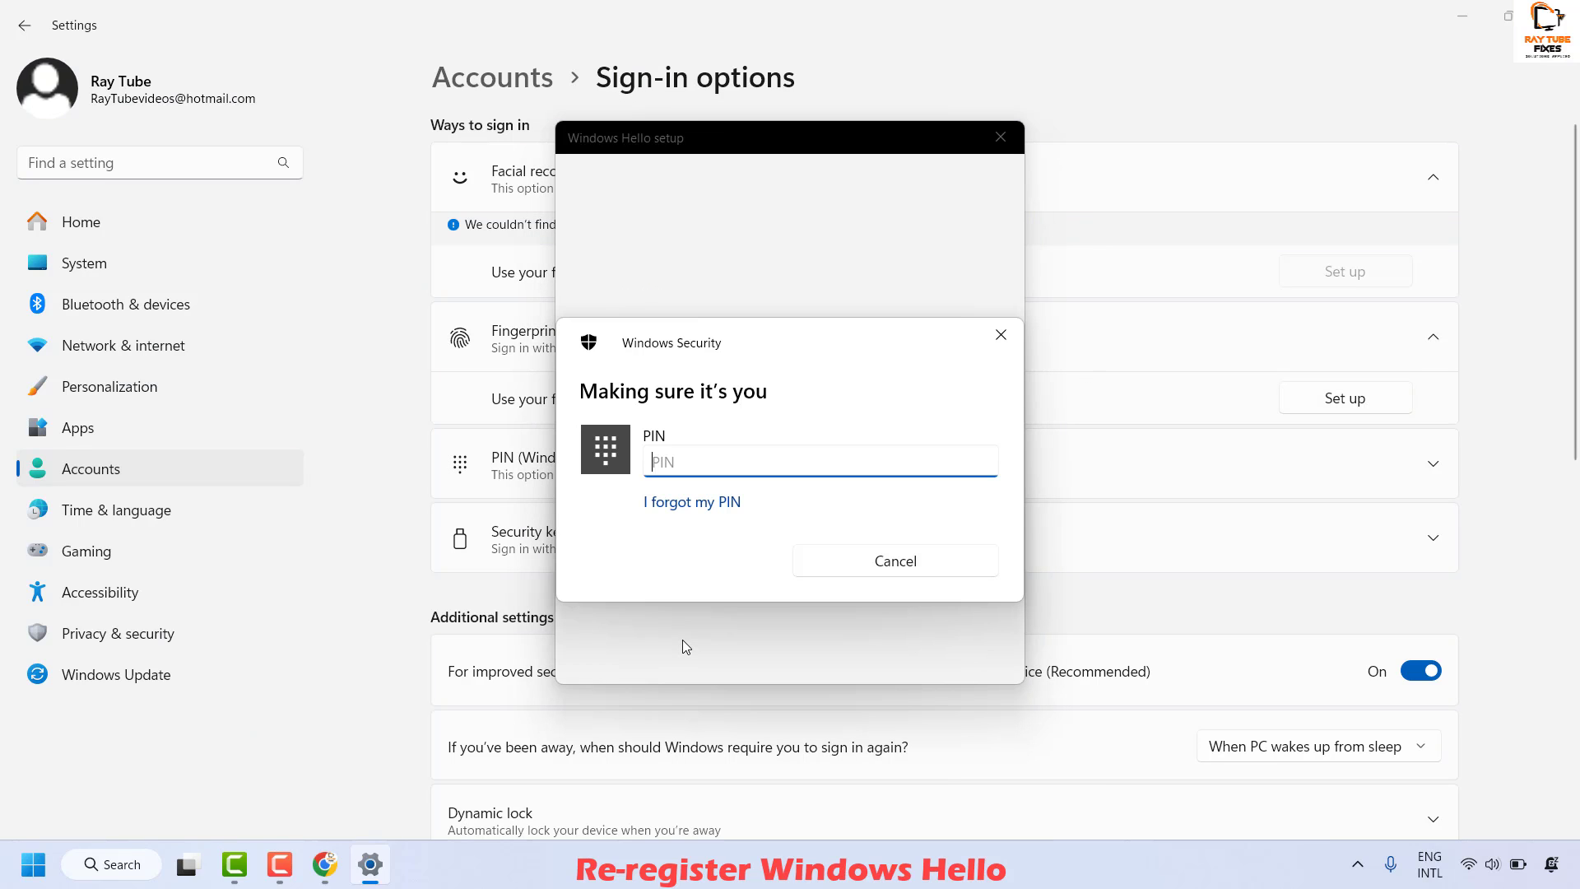
{"action": "type", "text": "1234"}
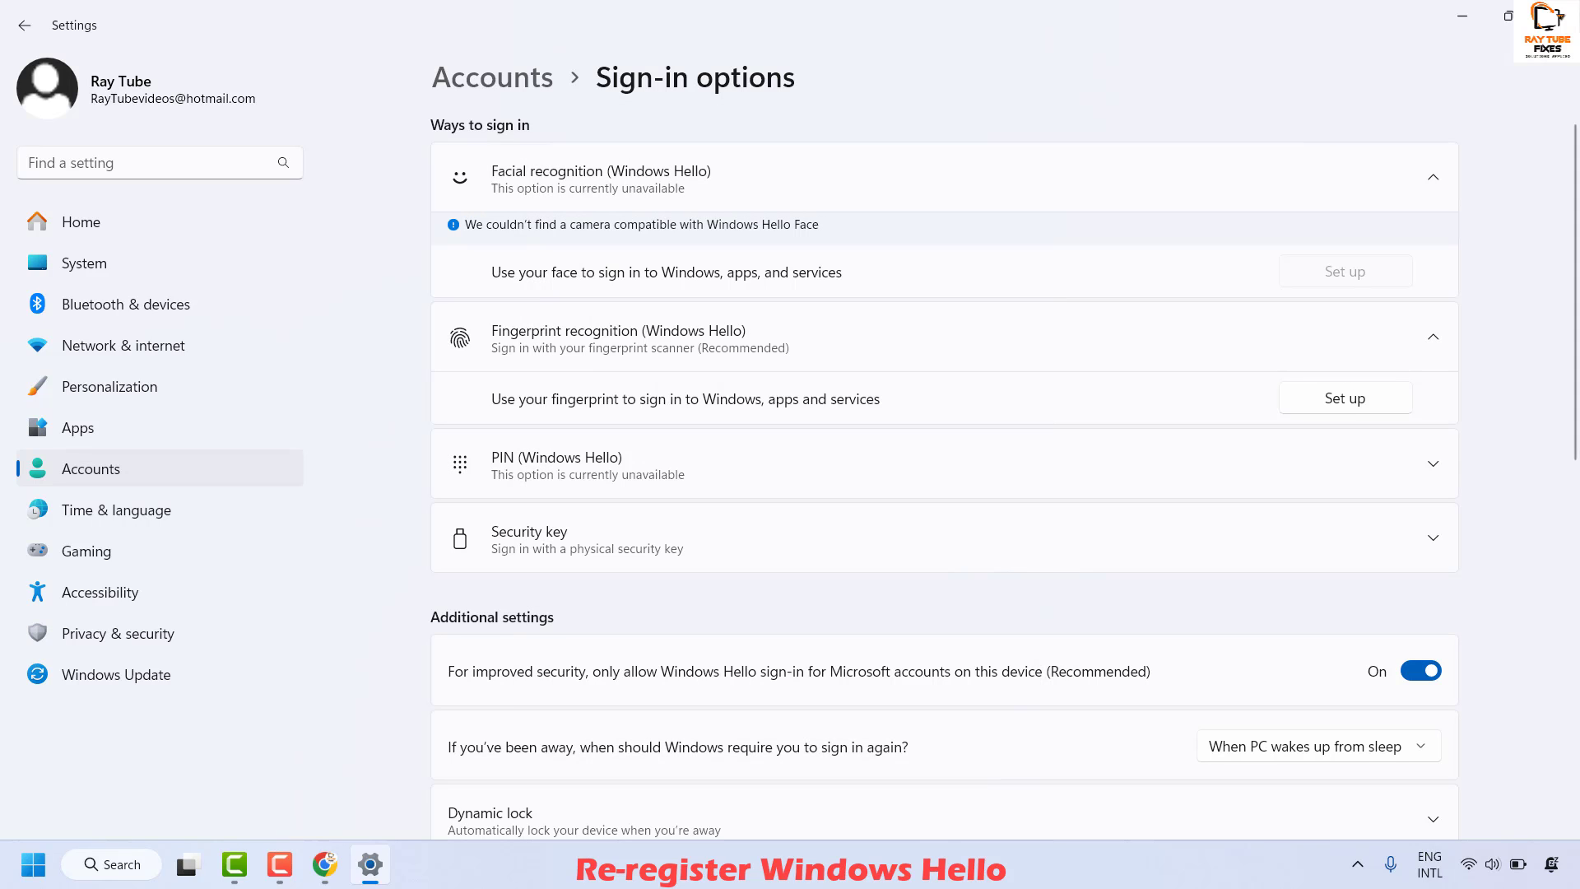
{"action": "key", "text": "alt+F4"}
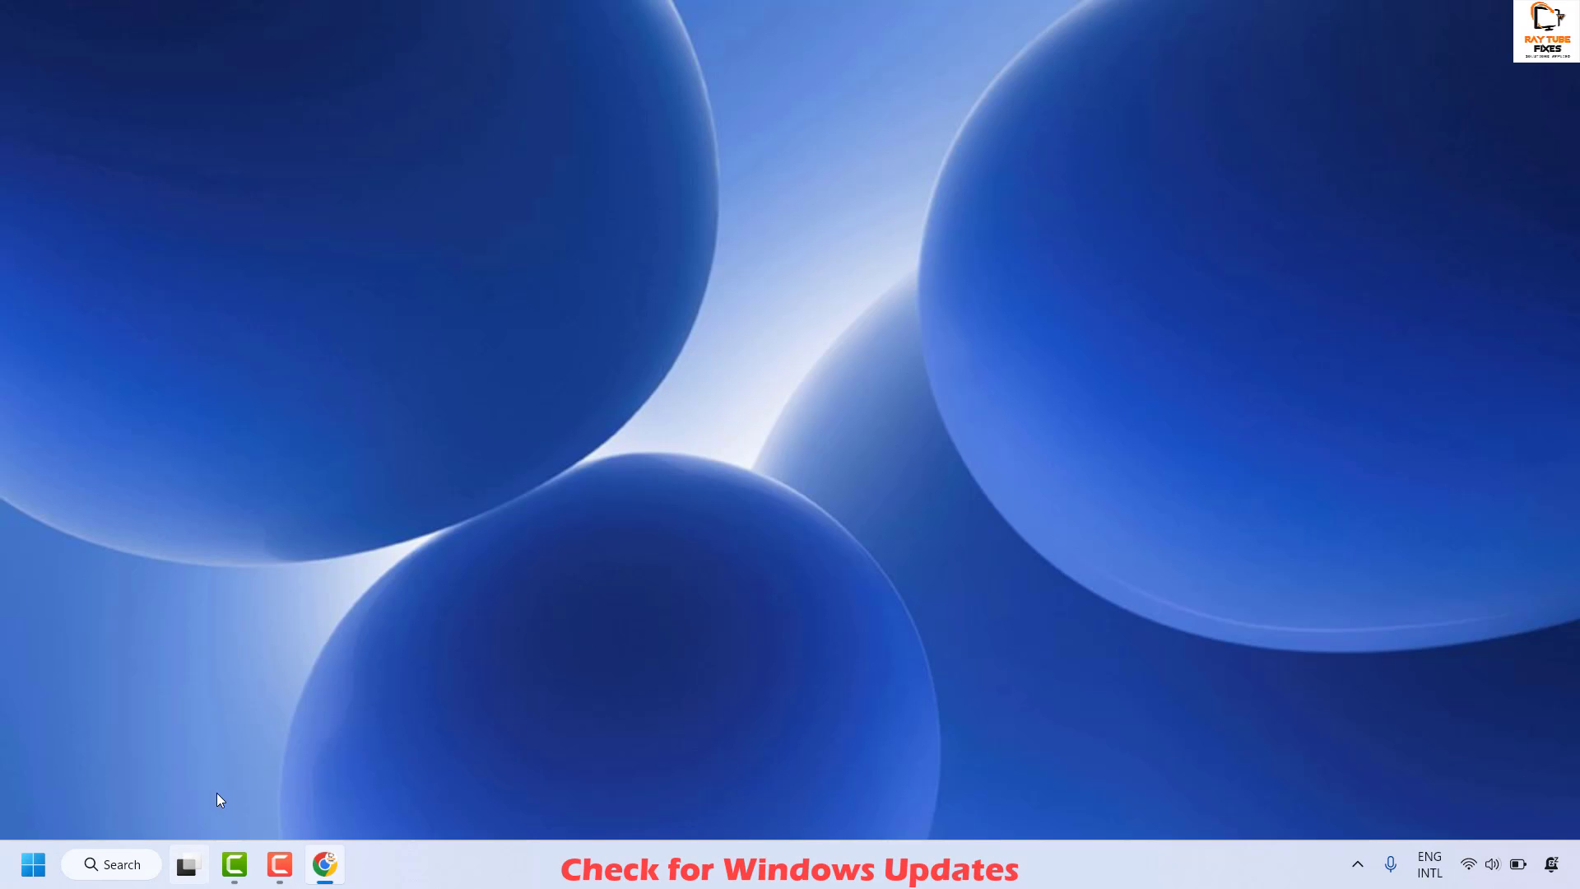
- Open Settings > Windows Update and run Check for updates
{"action": "right_click", "coordinate": [30, 862]}
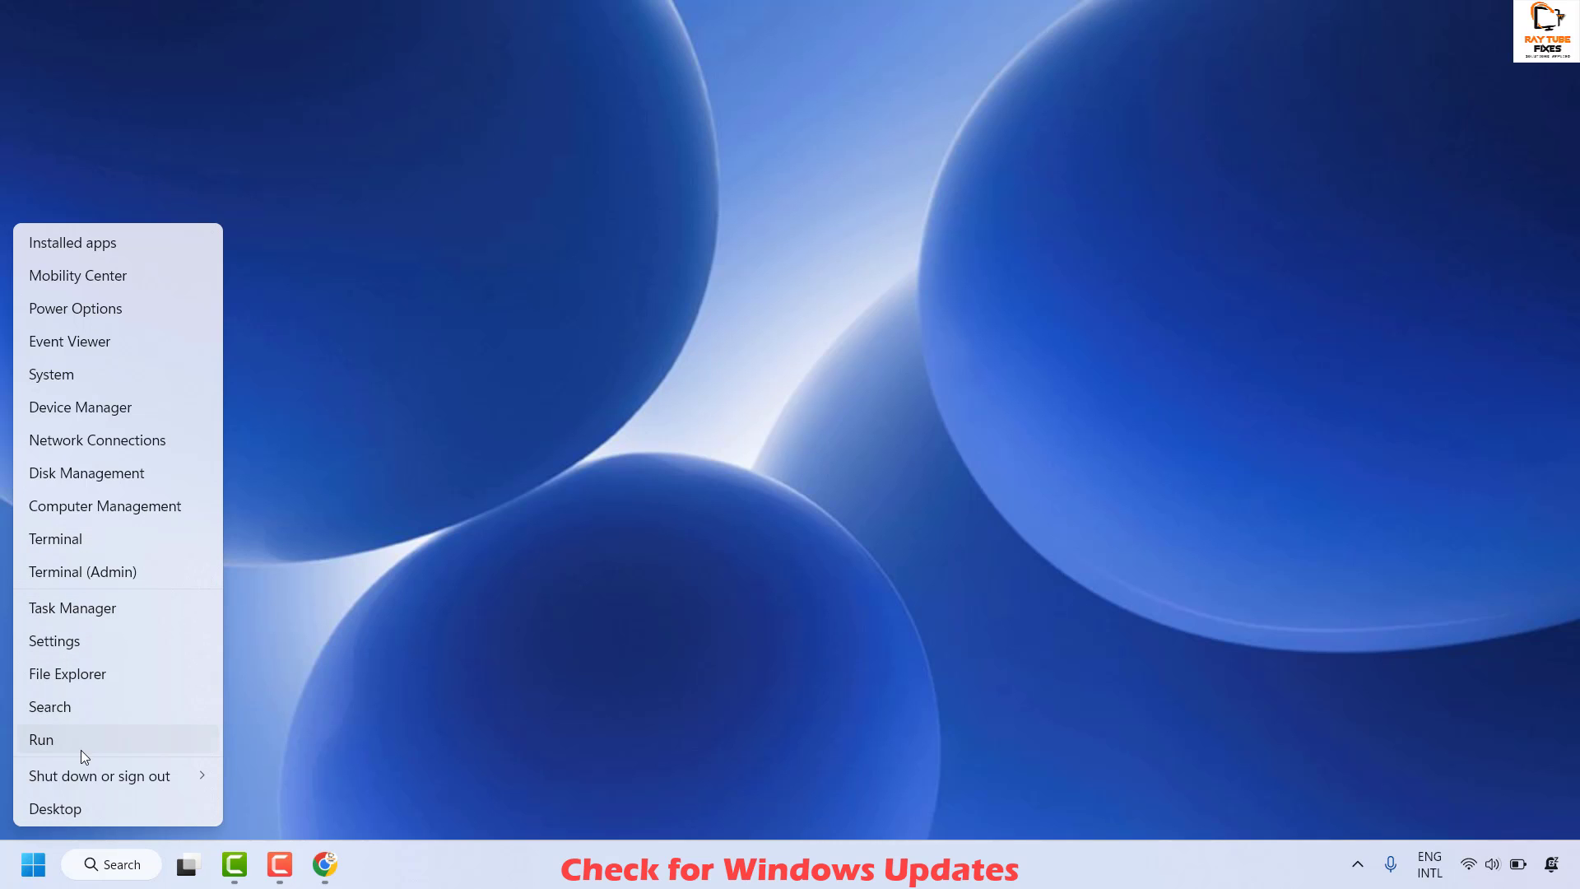
{"action": "left_click", "coordinate": [54, 640]}
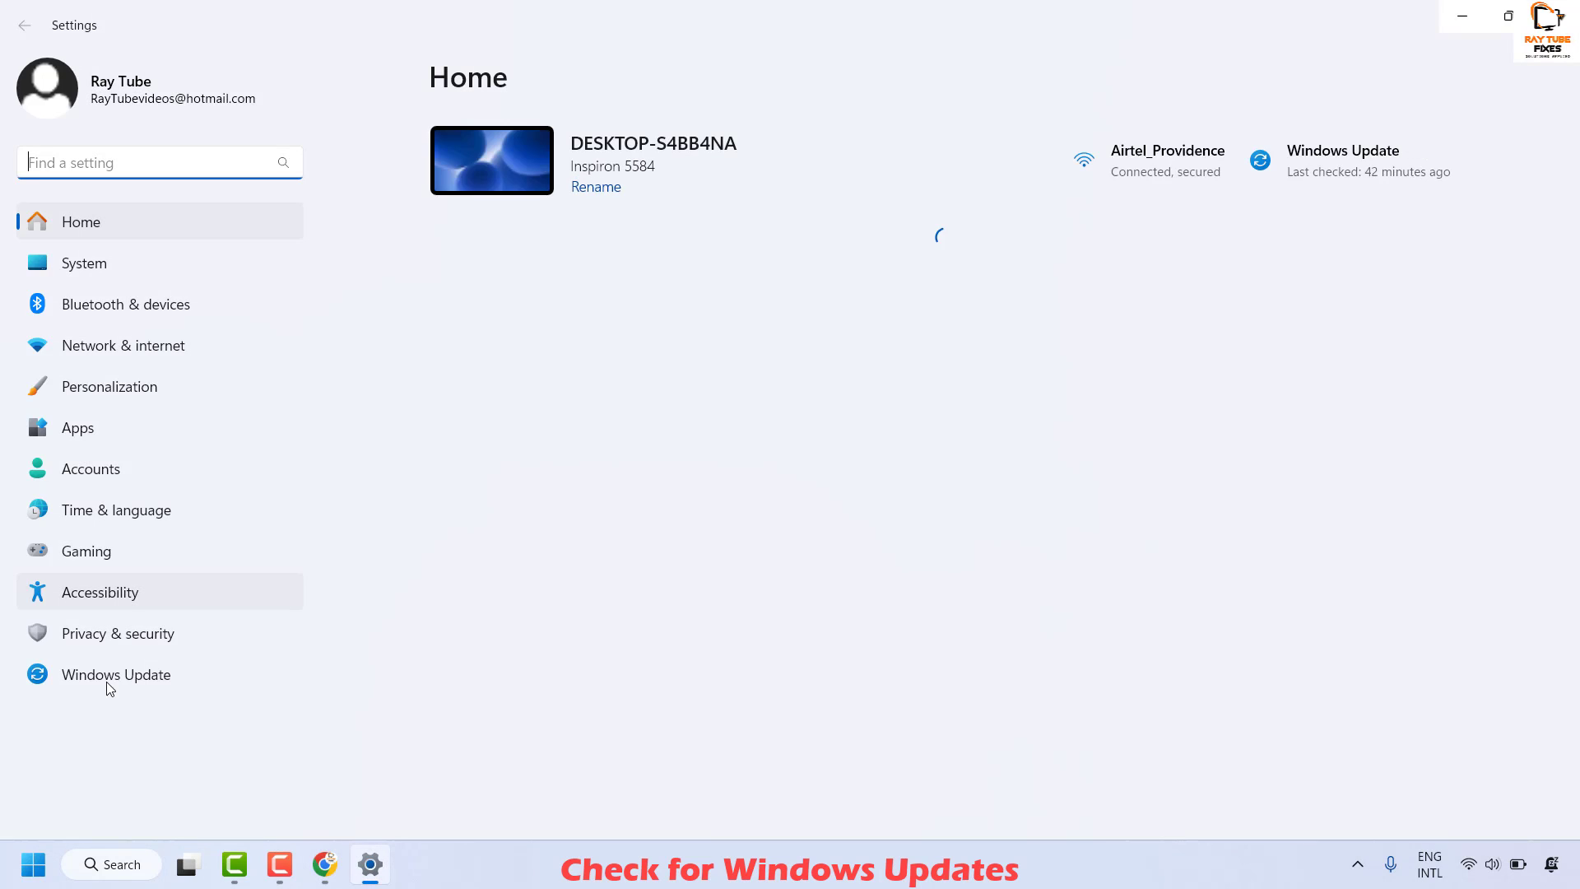
{"action": "left_click", "coordinate": [110, 668]}
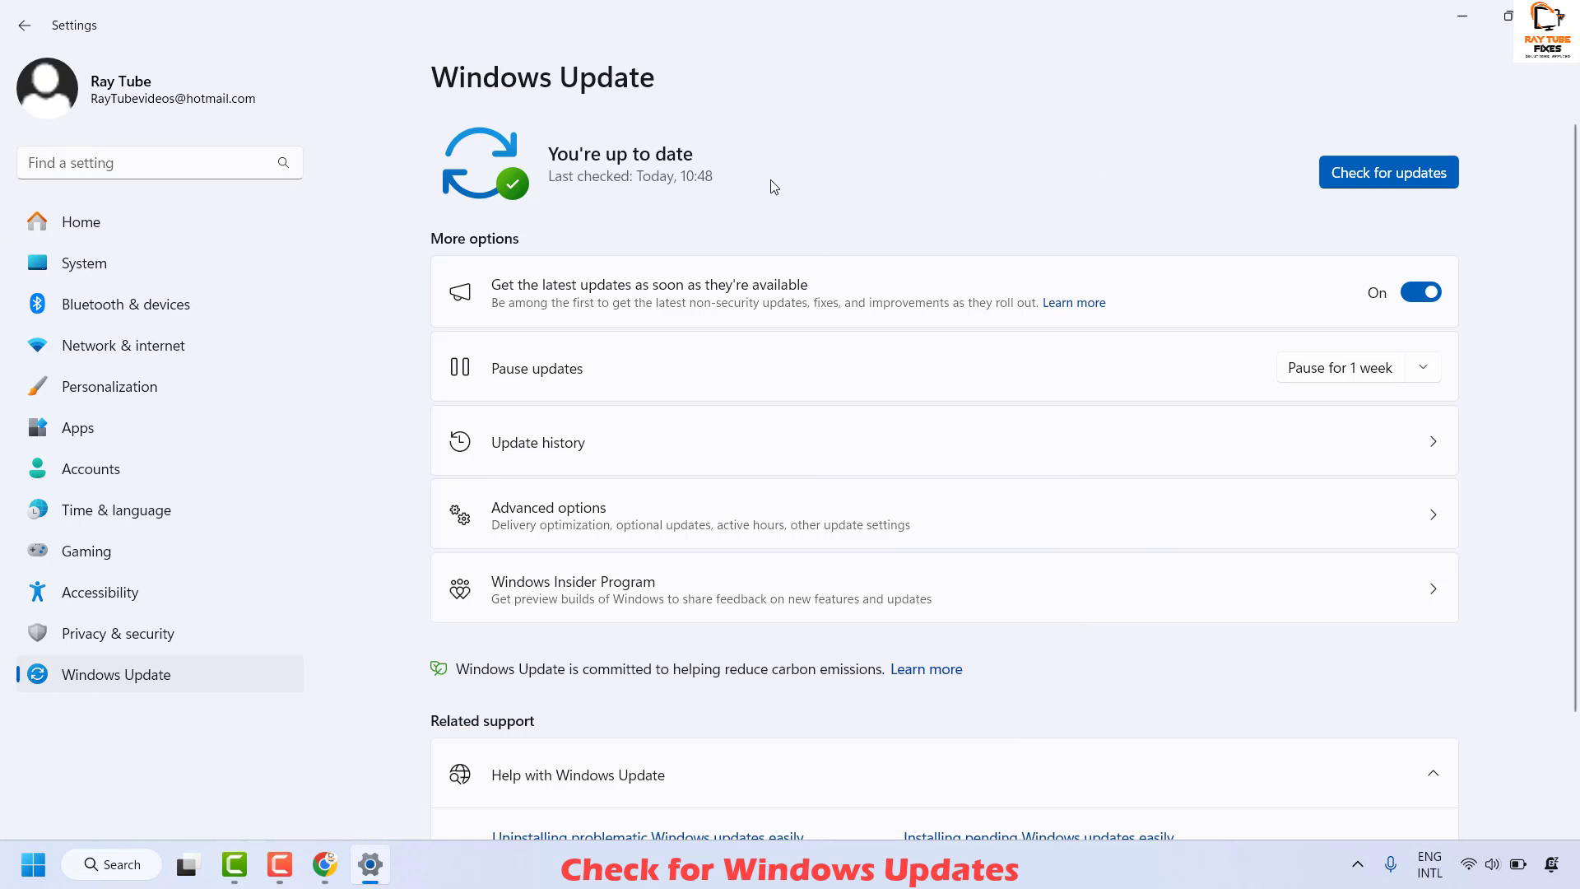
{"action": "left_click", "coordinate": [1389, 173]}
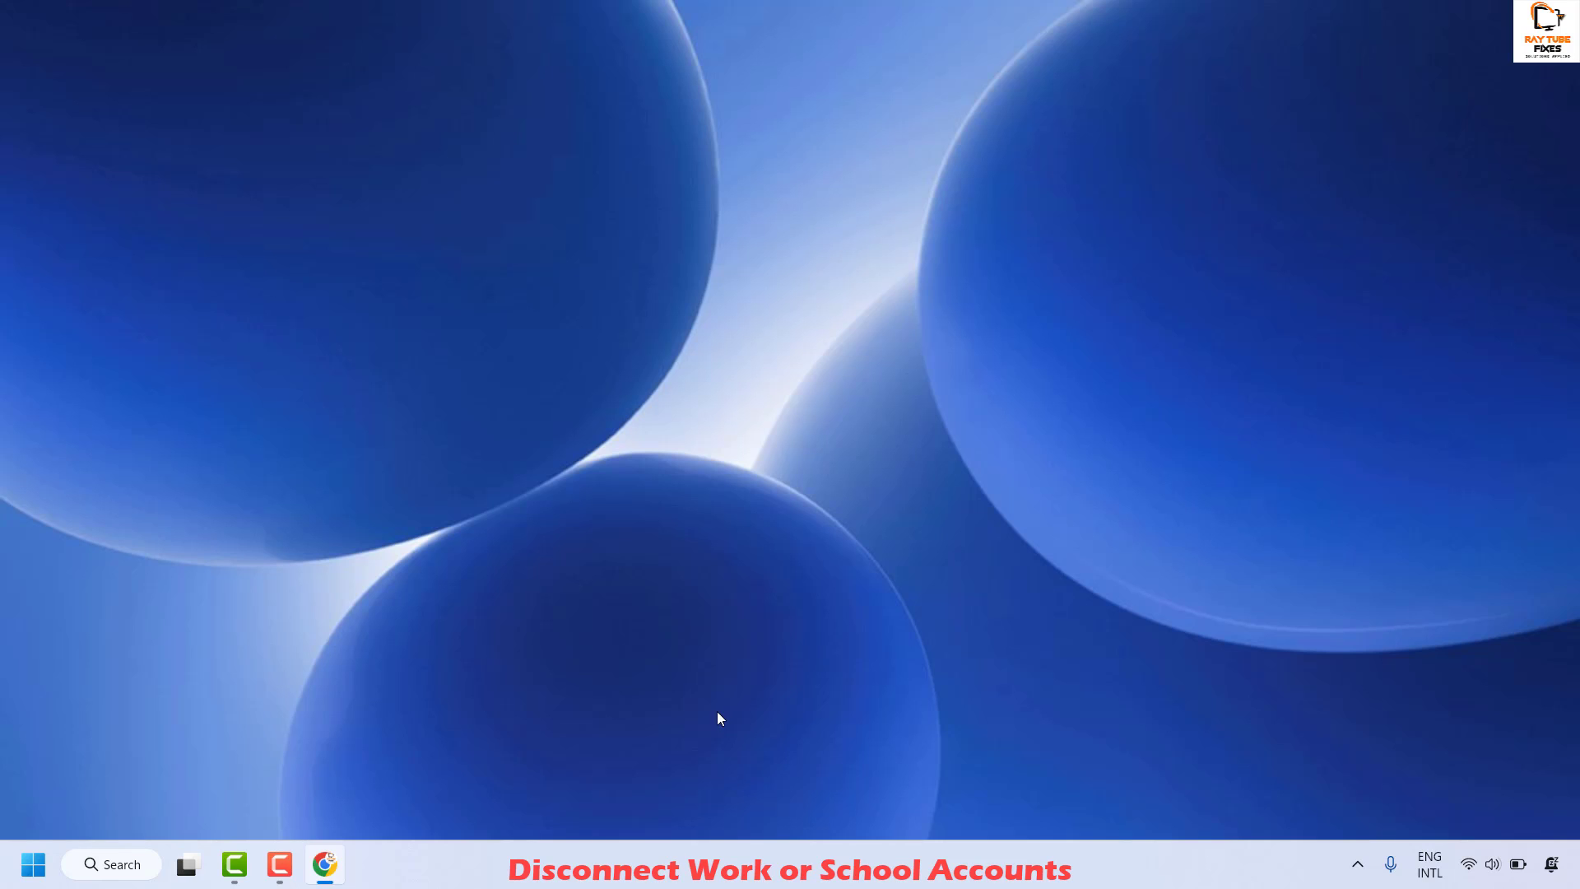
- Open Settings and go to Accounts > Access work or school
{"action": "right_click", "coordinate": [31, 874]}
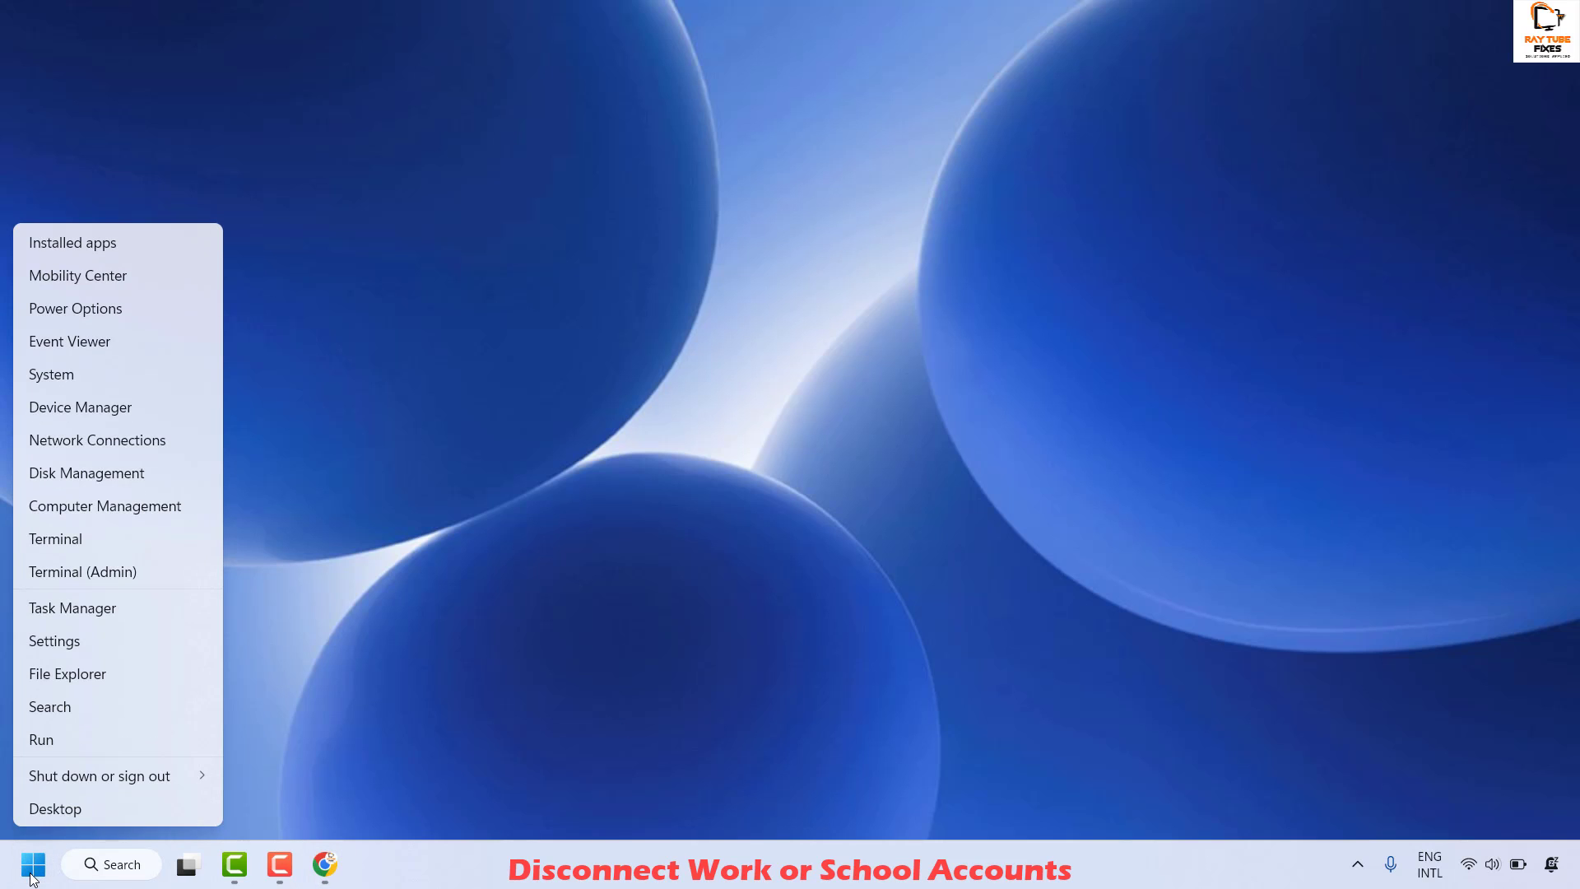
{"action": "left_click", "coordinate": [79, 641]}
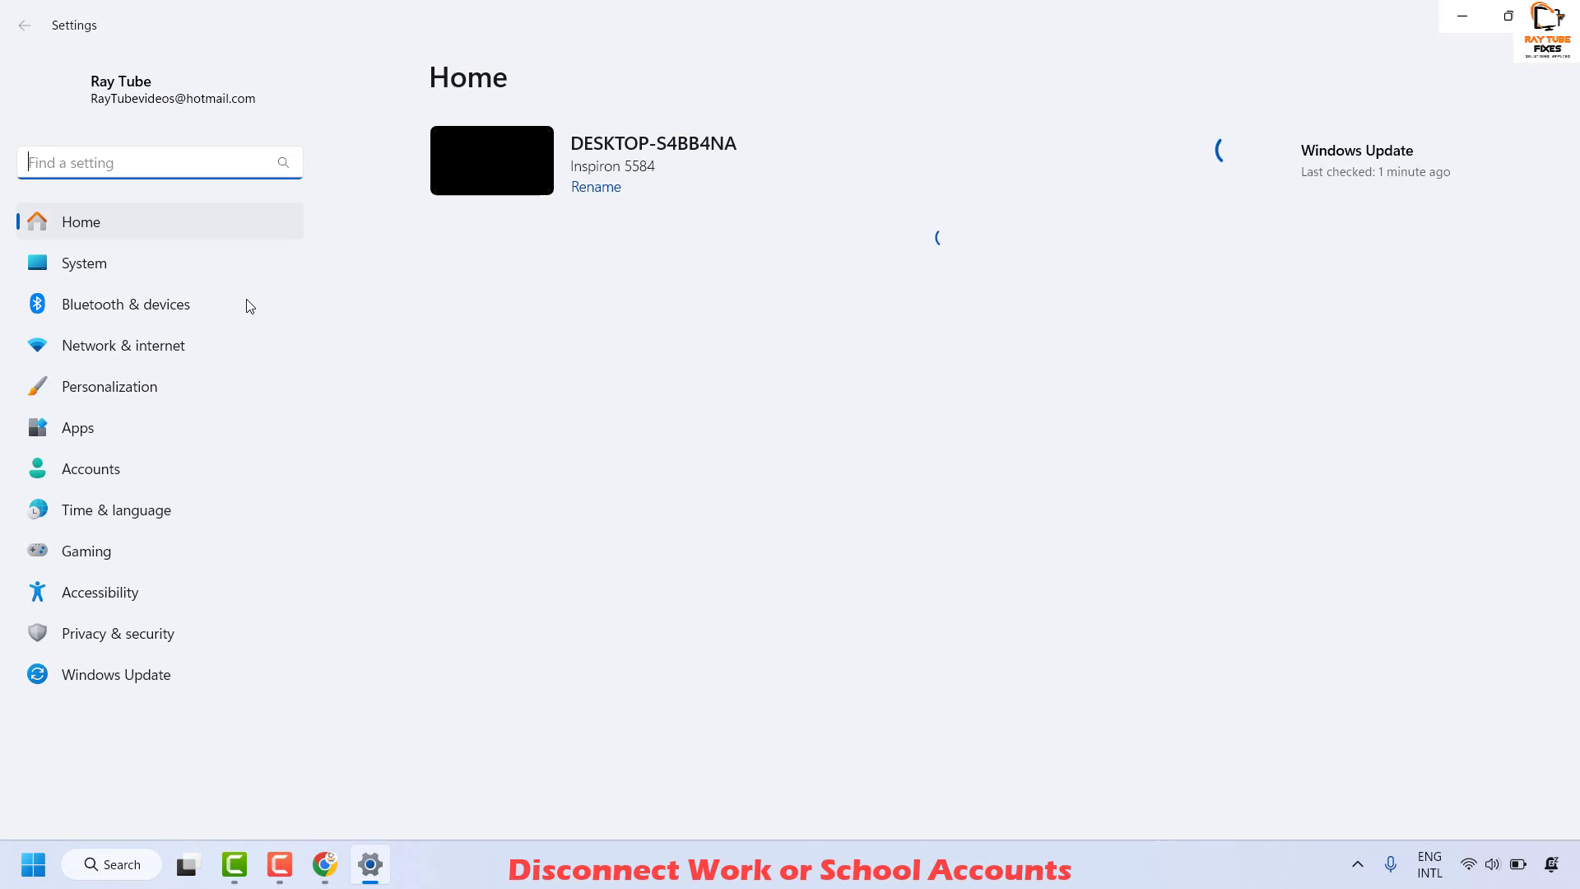
{"action": "left_click", "coordinate": [91, 469]}
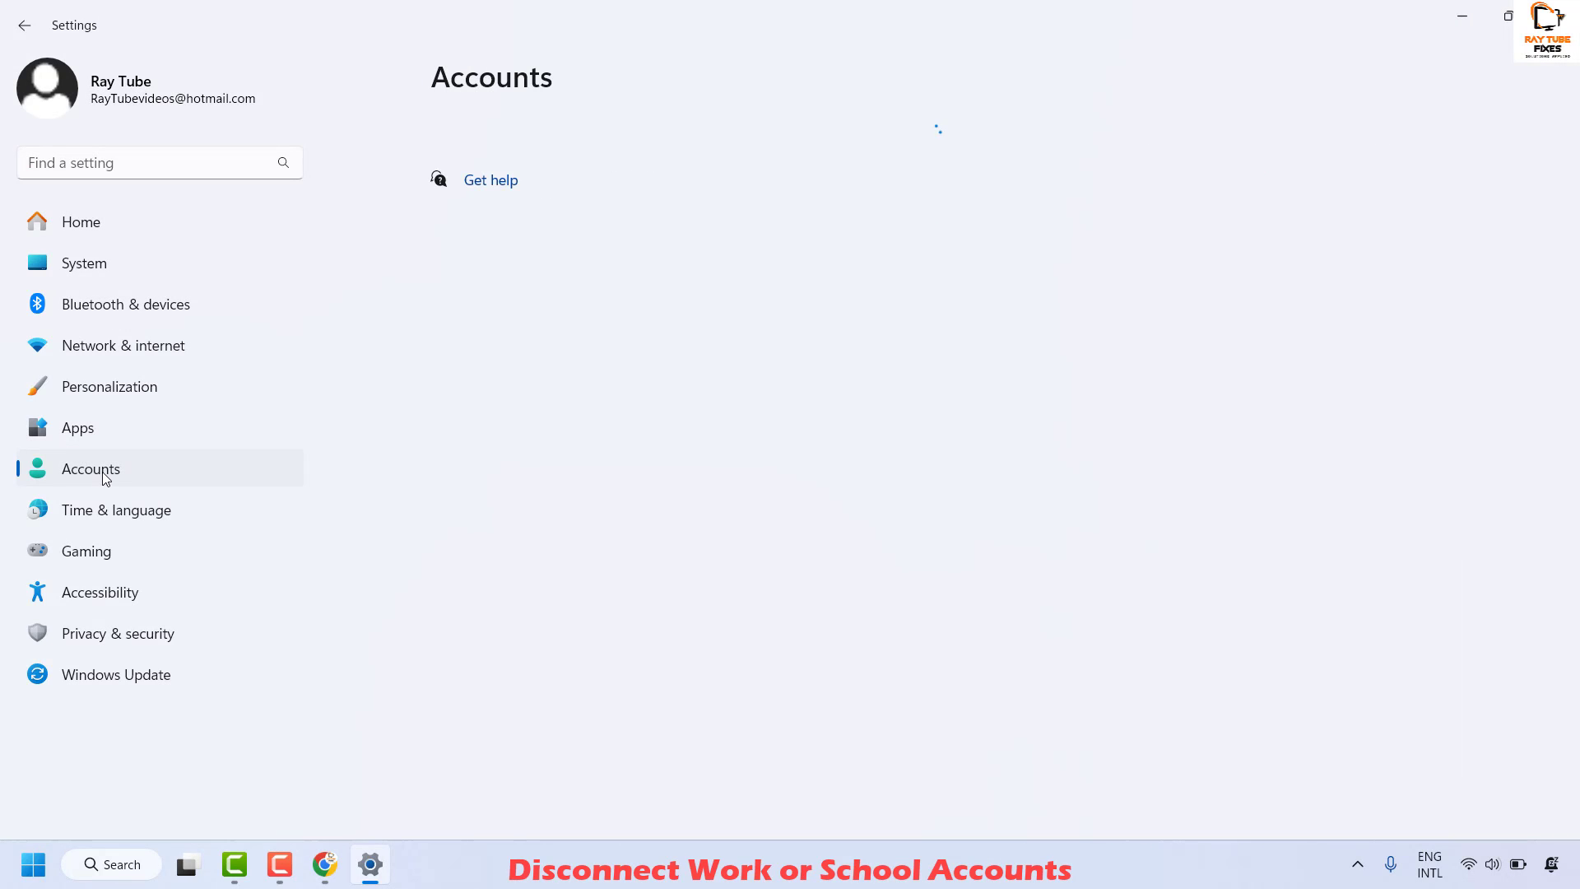
{"action": "scroll", "coordinate": [670, 362], "scroll_direction": "down", "scroll_amount": 4}
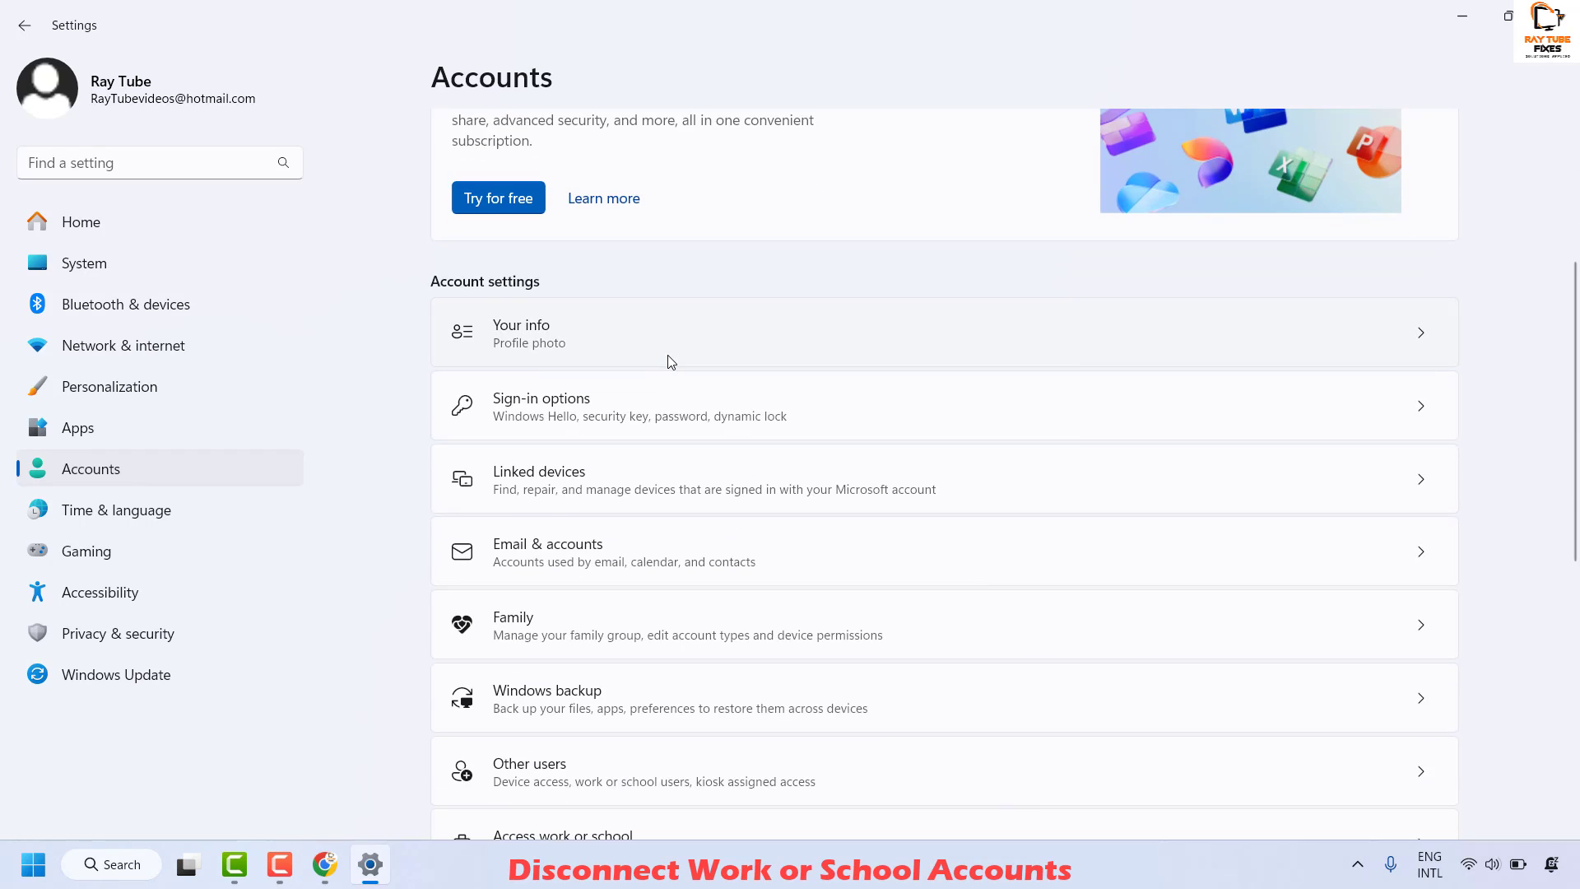
{"action": "scroll", "coordinate": [670, 362], "scroll_direction": "down", "scroll_amount": 4}
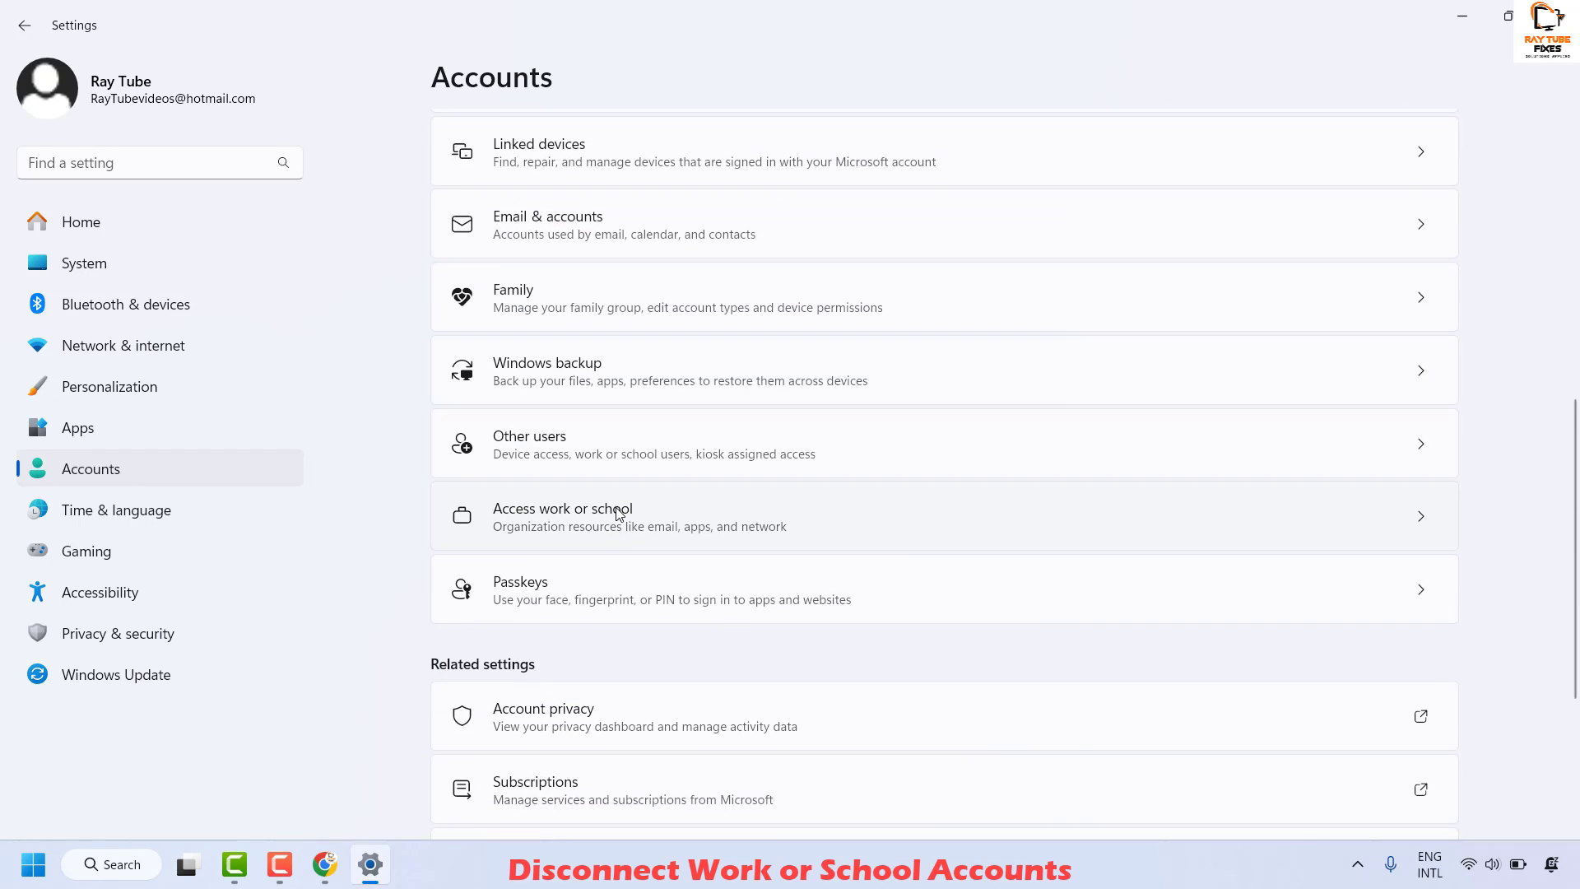
{"action": "left_click", "coordinate": [619, 514]}
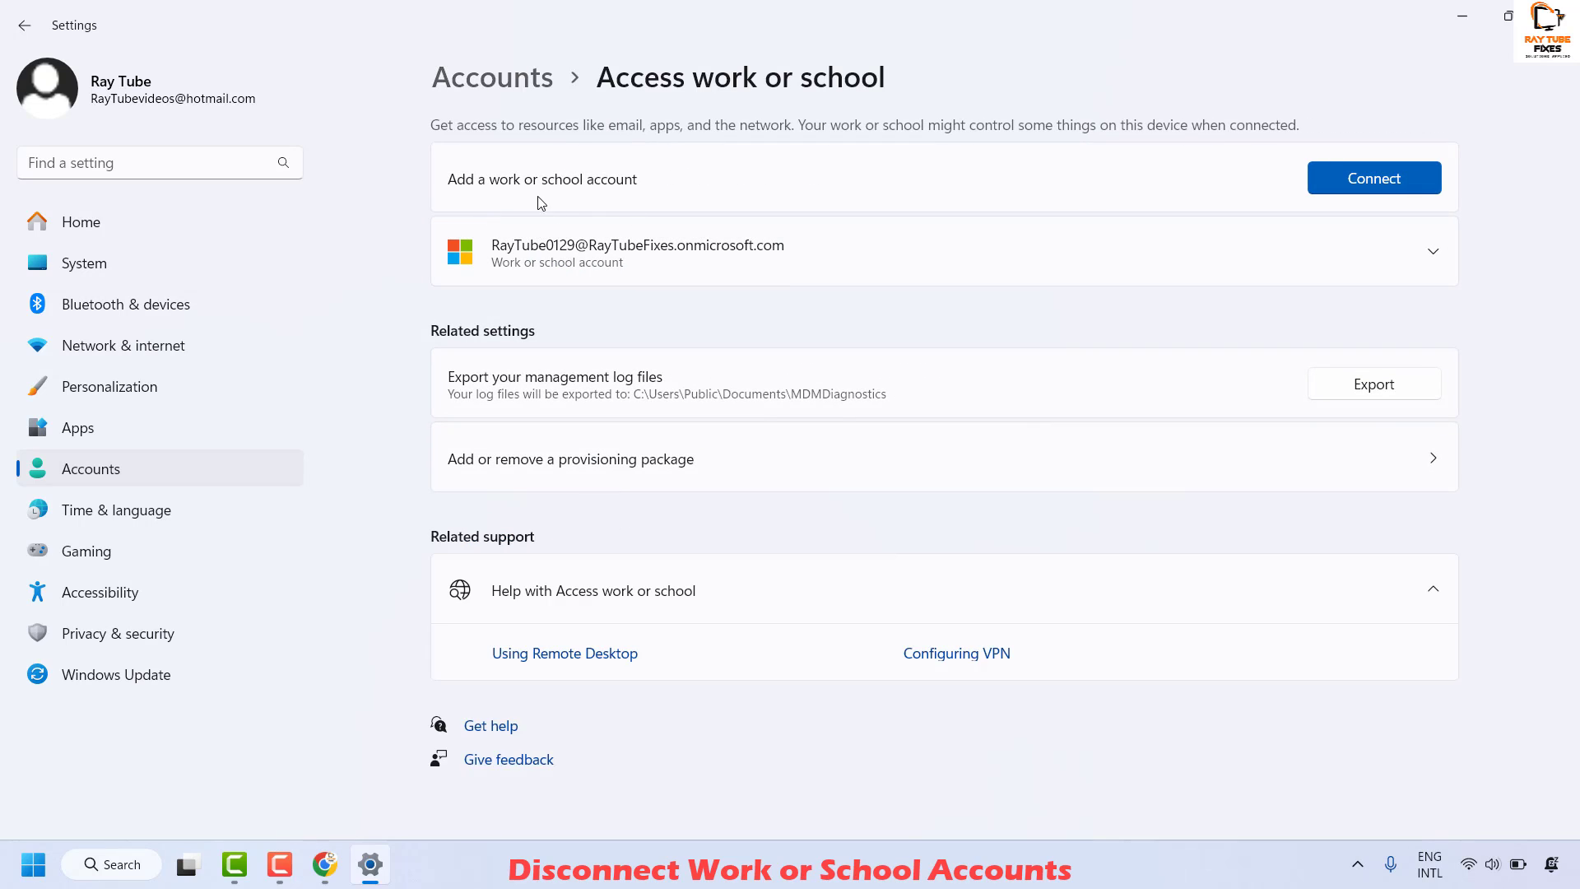
- Expand the connected work or school account entry to show its Disconnect button
{"action": "left_click", "coordinate": [1432, 260]}
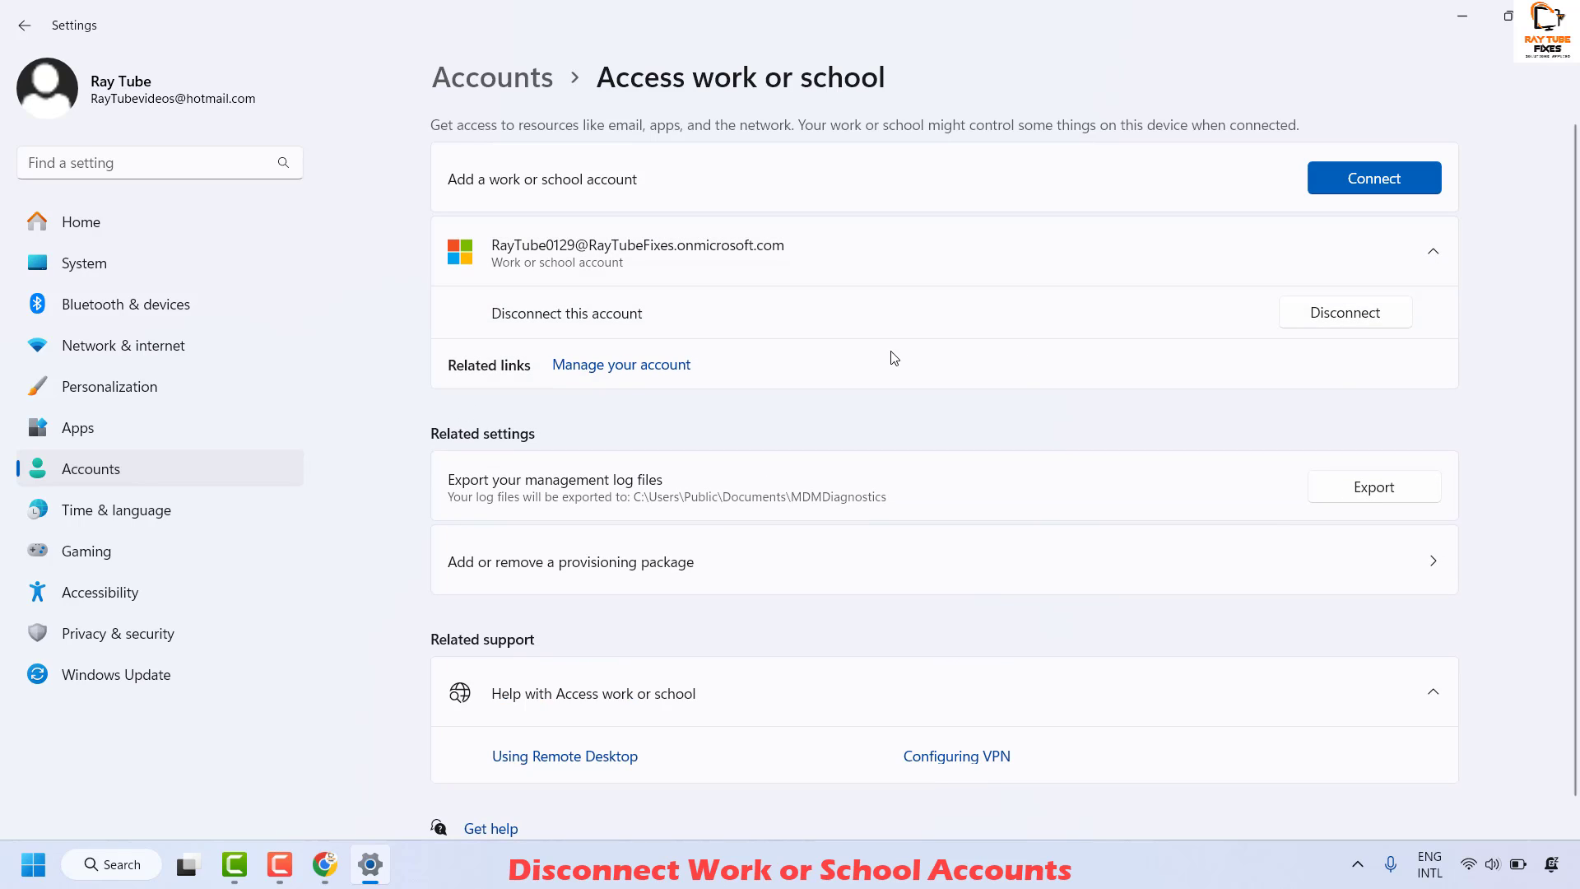